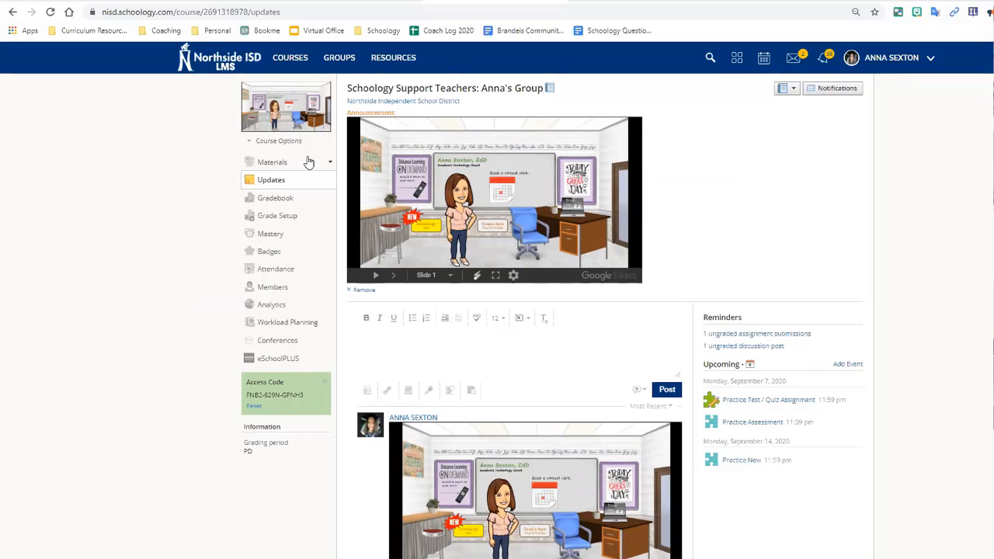
Step: Go to the course Materials page and open the Add Materials dropdown
{"action": "left_click", "coordinate": [282, 163]}
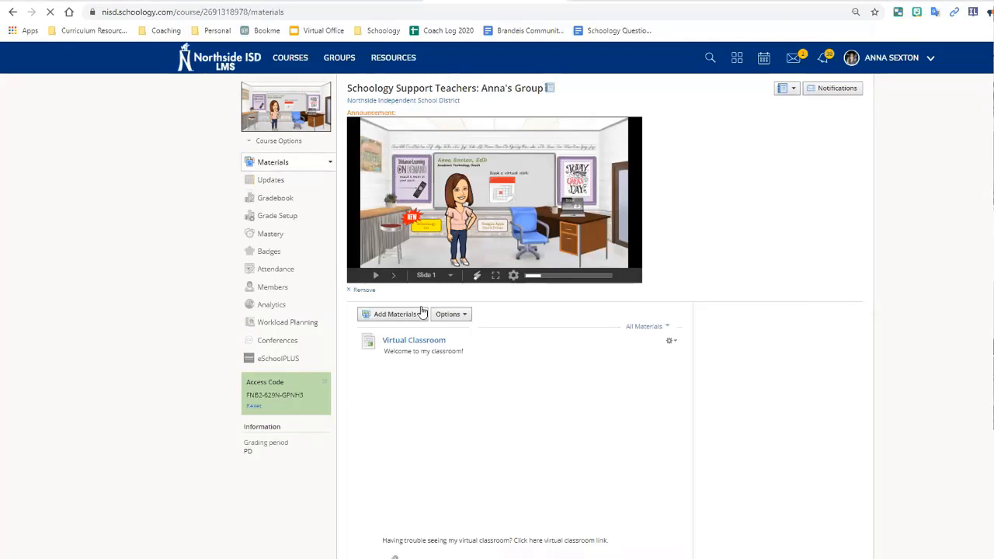
{"action": "scroll", "coordinate": [432, 365], "scroll_direction": "down", "scroll_amount": 1}
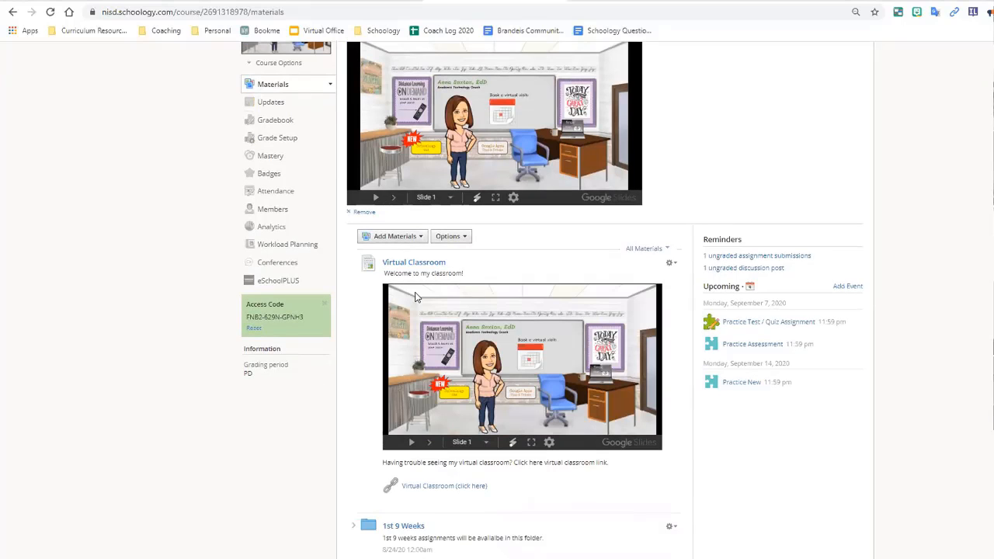
{"action": "left_click", "coordinate": [420, 238]}
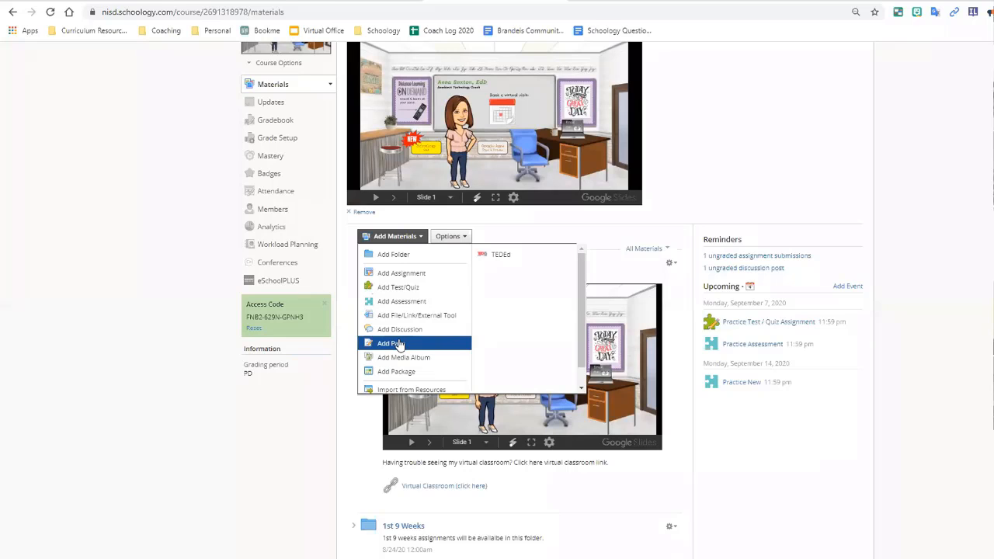
Step: Choose Add Assignment from the Add Materials list to get the Create Assignment form
{"action": "left_click", "coordinate": [412, 278]}
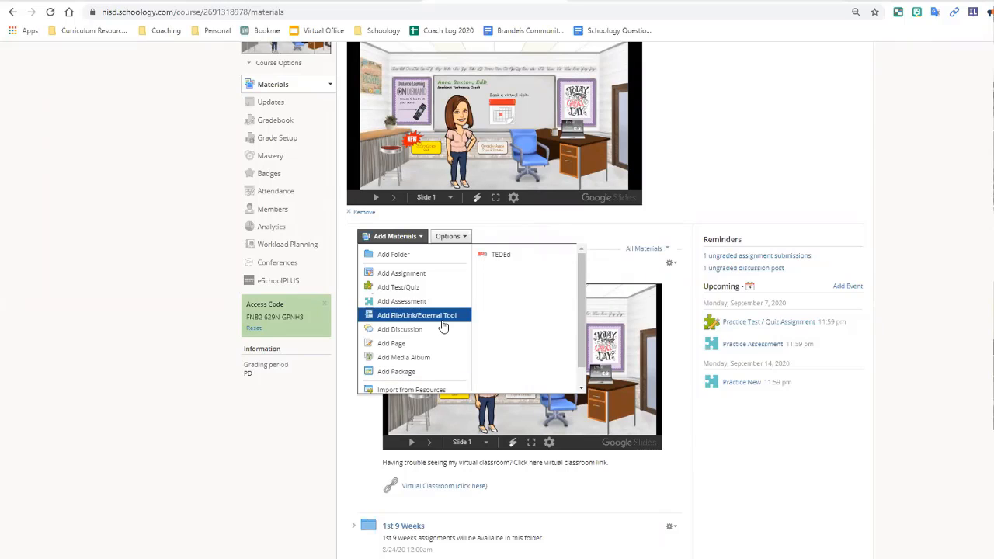
{"action": "left_click", "coordinate": [385, 275]}
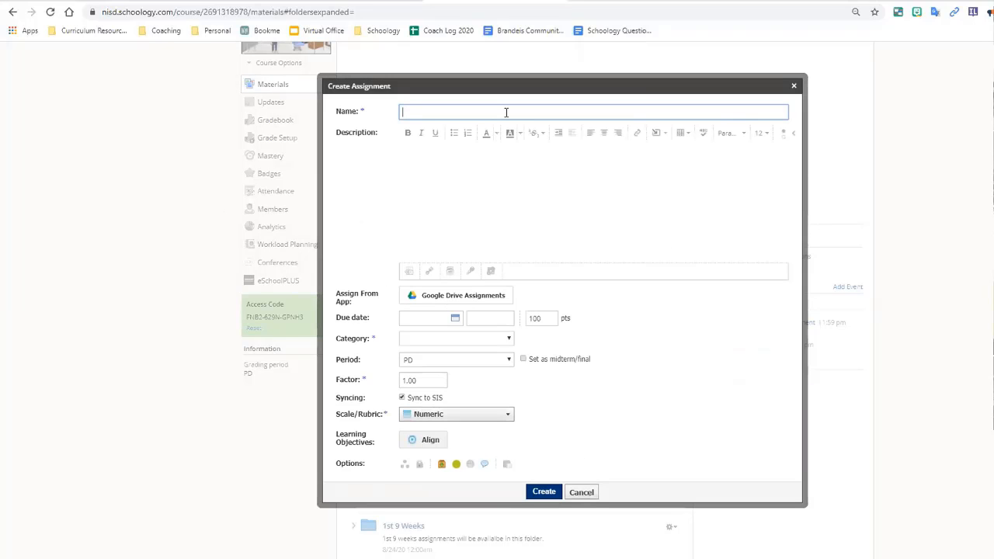
Step: Name it 'Title of the assignment' with description 'CLICK ON THE MY DOCUMENT LINK AT THE TOP TO ACCESS YOUR COPY!!'
{"action": "type", "text": "Title of the assignment"}
{"action": "key", "text": "Tab"}
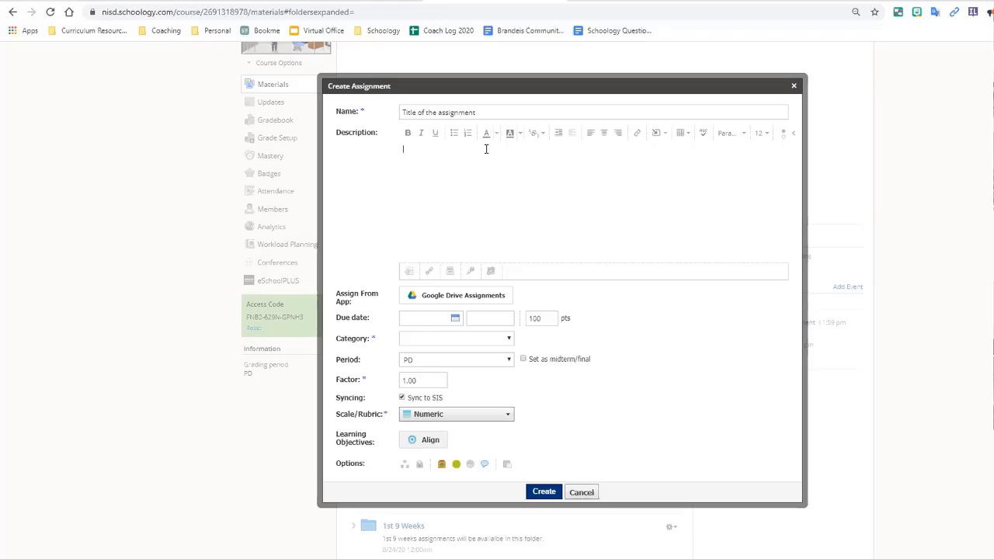
{"action": "type", "text": "CLICK ON THE MY DOCUMENT LINK AT THE TOP TO ACCESS YOUR COPY!!"}
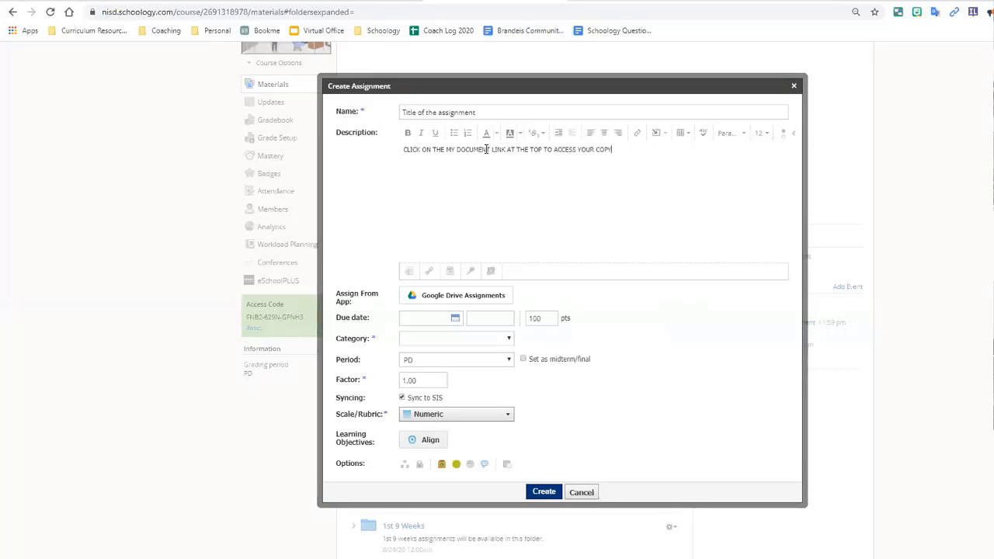
{"action": "key", "text": "Return"}
{"action": "key", "text": "BackSpace"}
Step: Make 'MY DOCUMENT' bold in the description with a white highlight
{"action": "left_click_drag", "start_coordinate": [446, 149], "coordinate": [490, 153]}
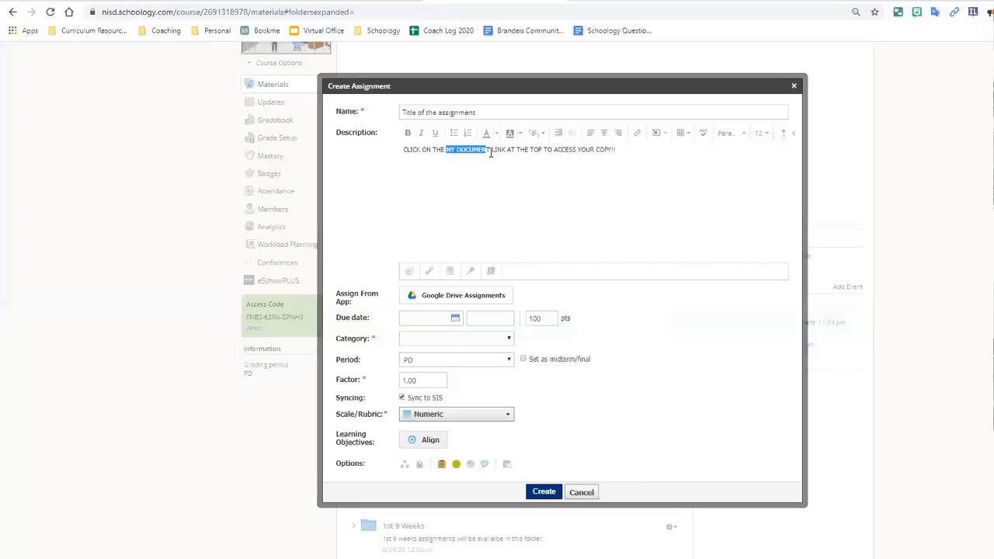
{"action": "left_click", "coordinate": [408, 133]}
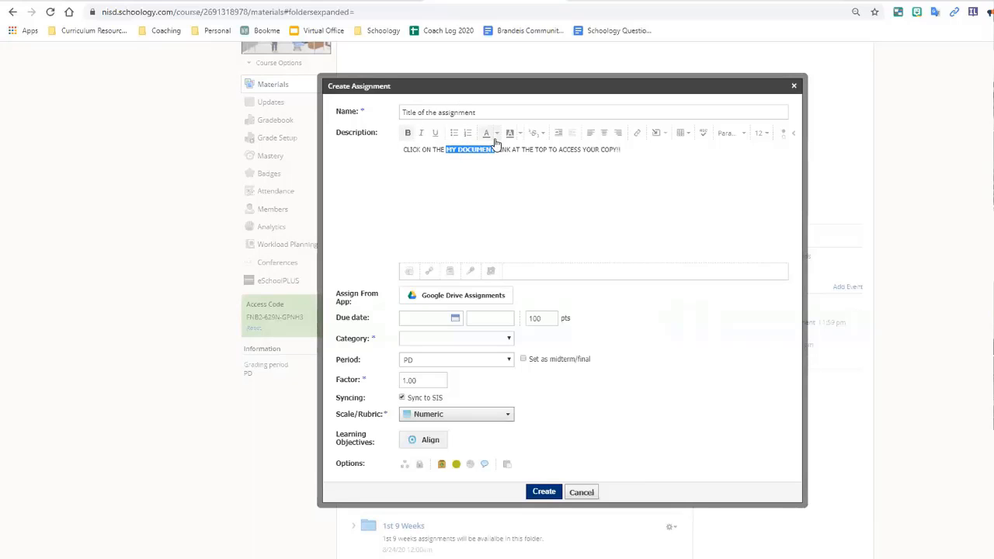
{"action": "left_click", "coordinate": [495, 133]}
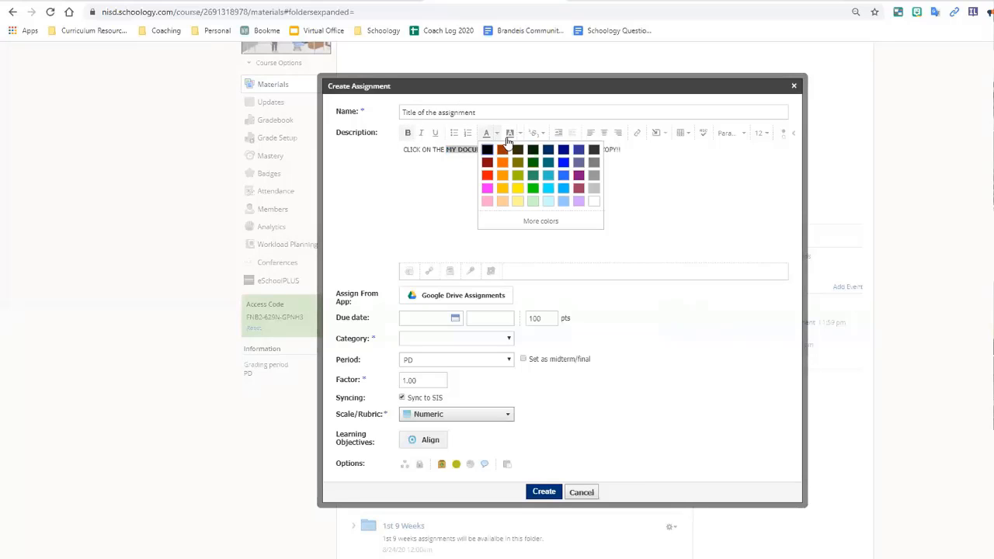
{"action": "left_click", "coordinate": [509, 135]}
{"action": "left_click", "coordinate": [483, 177]}
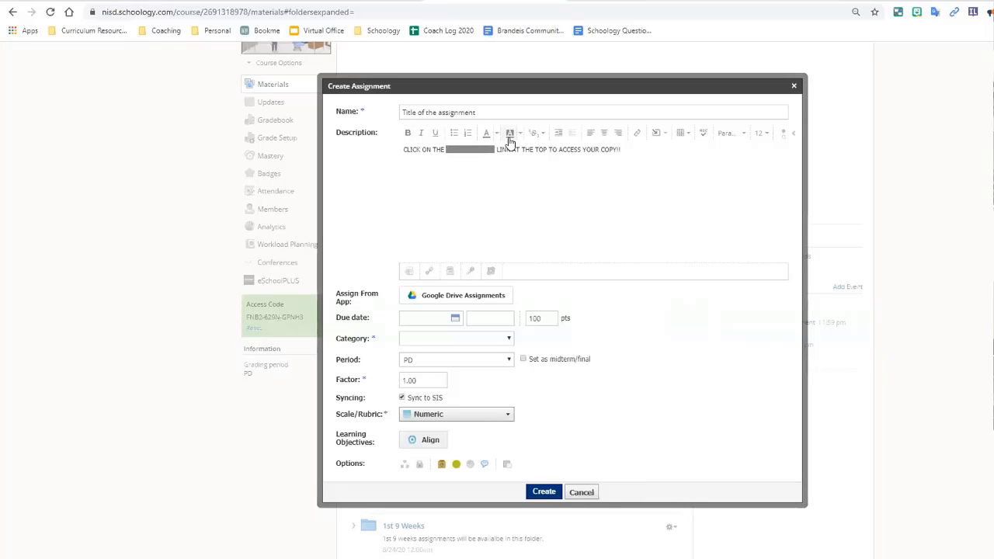
{"action": "left_click", "coordinate": [518, 135]}
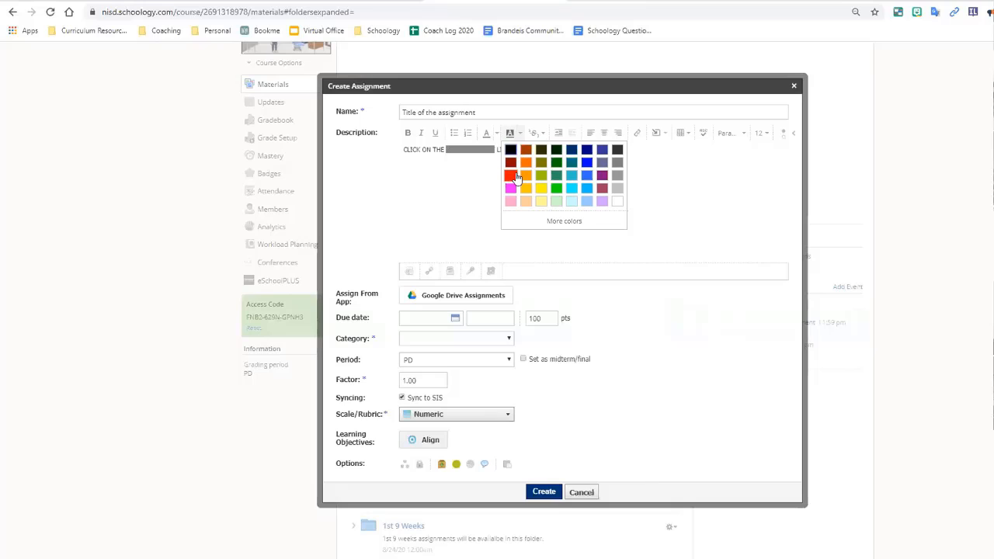
{"action": "left_click", "coordinate": [484, 178]}
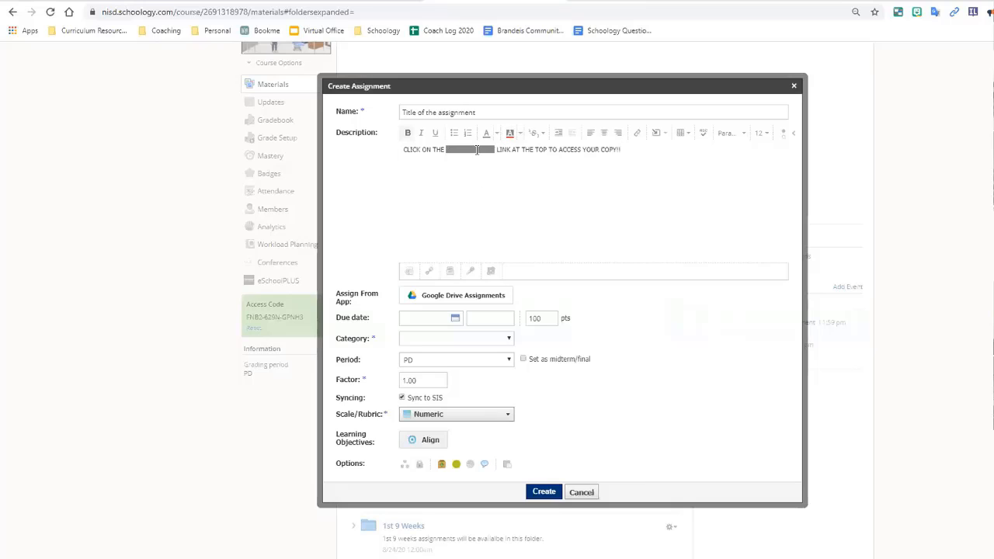
{"action": "left_click", "coordinate": [517, 134]}
{"action": "double_click", "coordinate": [473, 148]}
{"action": "left_click", "coordinate": [496, 150]}
{"action": "left_click_drag", "start_coordinate": [496, 149], "coordinate": [446, 149]}
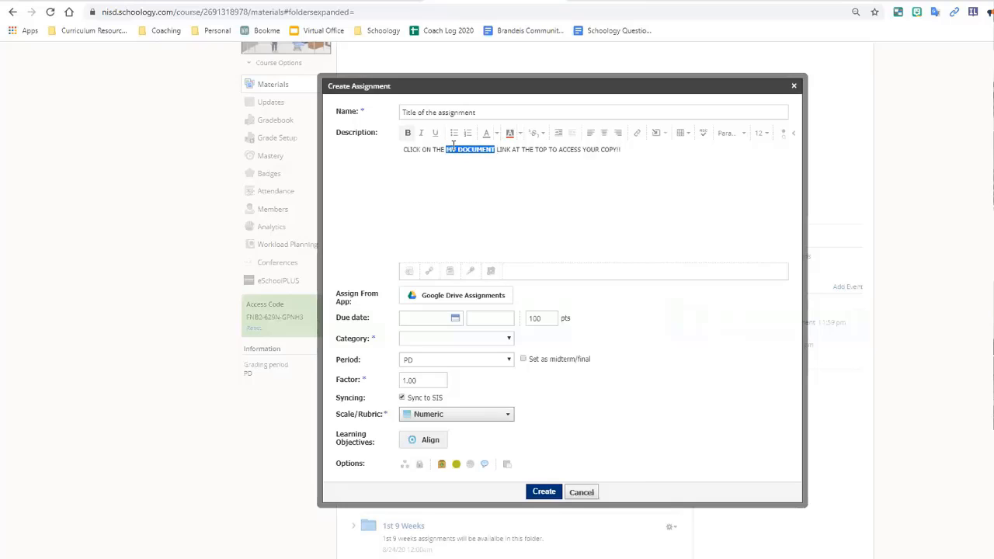
{"action": "left_click", "coordinate": [516, 135]}
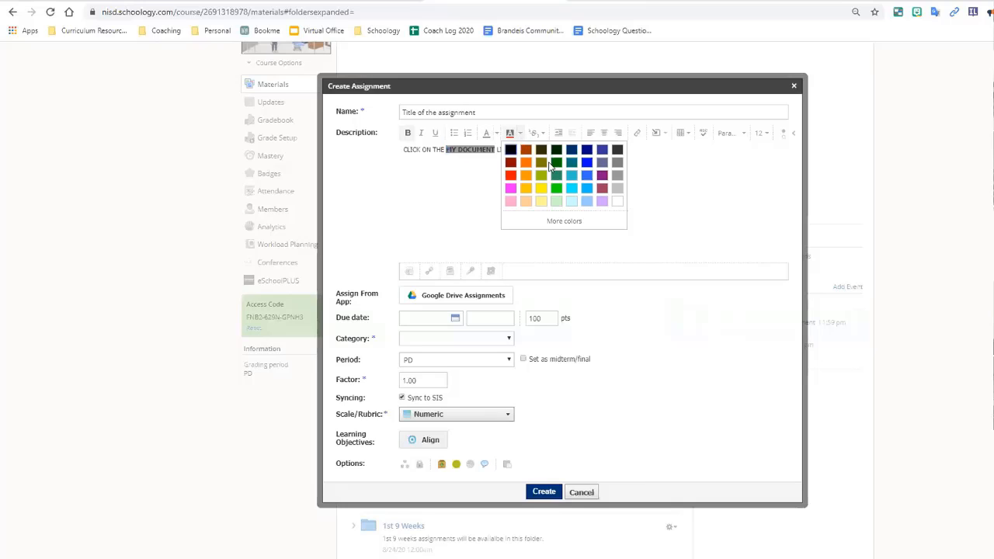
{"action": "left_click", "coordinate": [617, 203]}
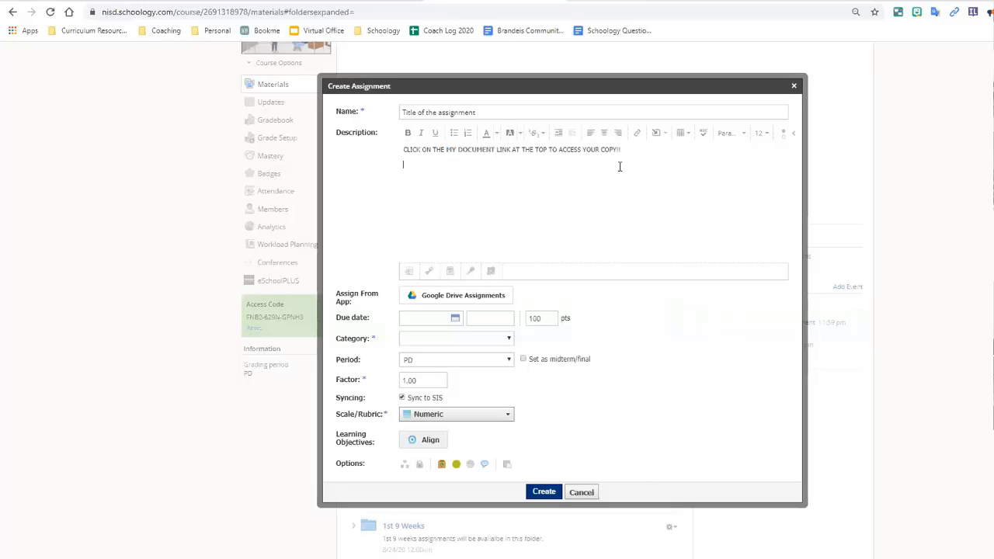
Step: Add a 'Directions' line below the instruction, followed by a new blank line
{"action": "key", "text": "Return"}
{"action": "type", "text": "and"}
{"action": "key", "text": "BackSpace"}
{"action": "key", "text": "BackSpace"}
{"action": "key", "text": "BackSpace"}
{"action": "type", "text": "Directions"}
{"action": "key", "text": "Return"}
Step: Pick the Student certificate file from Google Drive and attach it to the assignment
{"action": "left_click", "coordinate": [455, 301]}
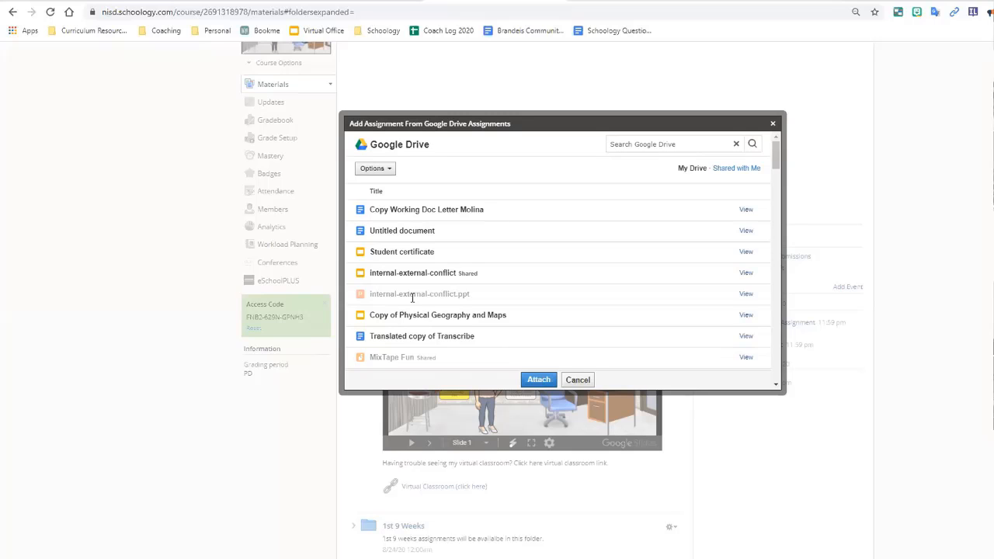
{"action": "scroll", "coordinate": [410, 295], "scroll_direction": "down", "scroll_amount": 3}
{"action": "left_click", "coordinate": [432, 296]}
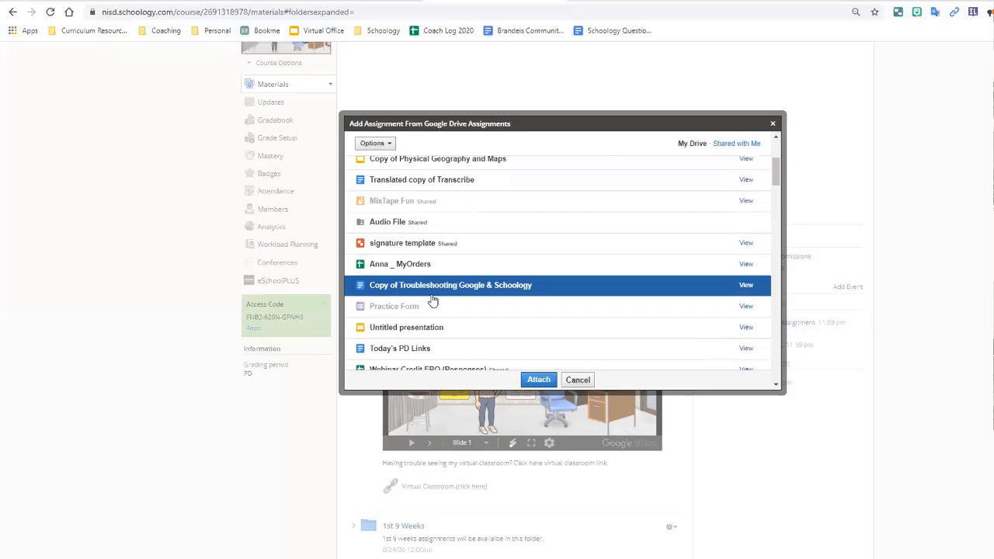
{"action": "scroll", "coordinate": [433, 297], "scroll_direction": "down", "scroll_amount": 2}
{"action": "left_click", "coordinate": [432, 296]}
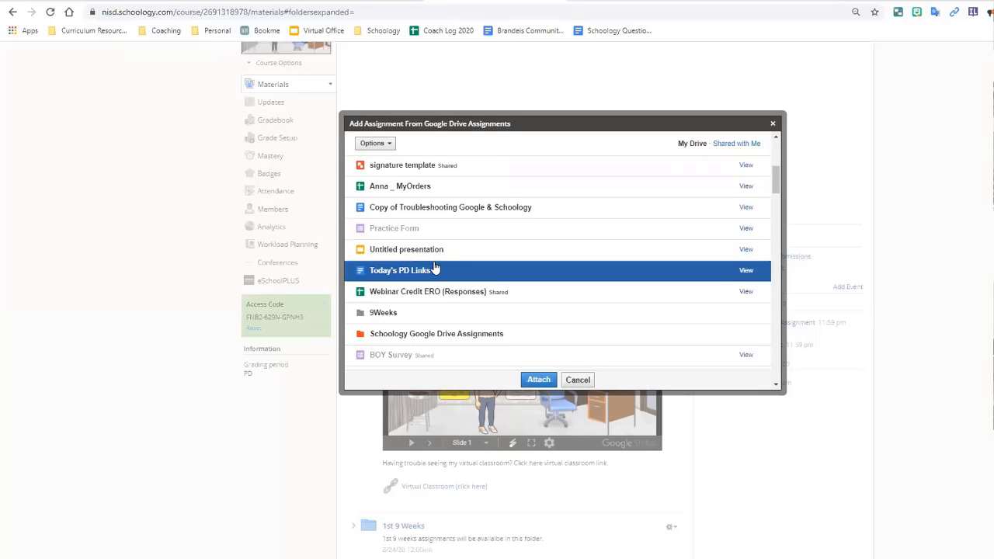
{"action": "scroll", "coordinate": [435, 324], "scroll_direction": "up", "scroll_amount": 3}
{"action": "left_click", "coordinate": [412, 256]}
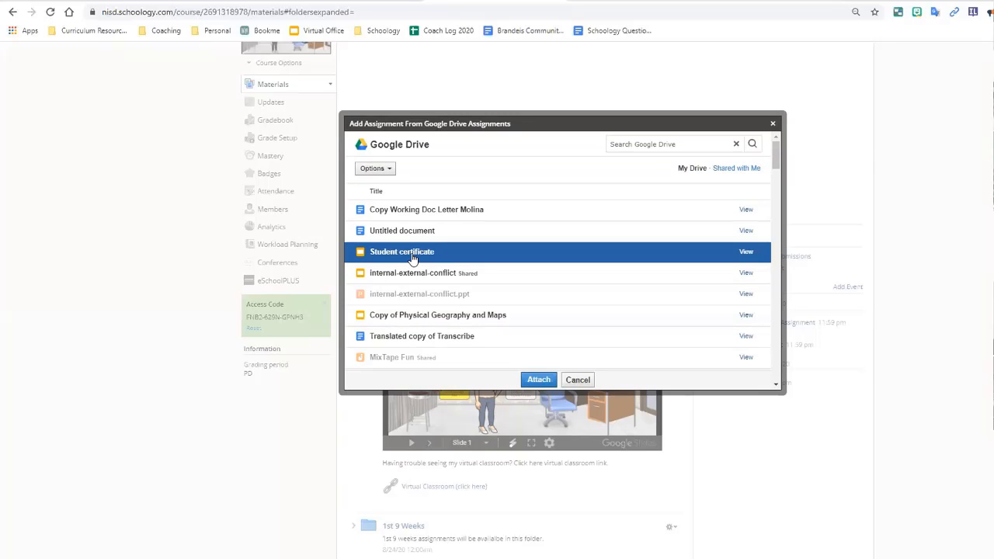
{"action": "left_click", "coordinate": [538, 380]}
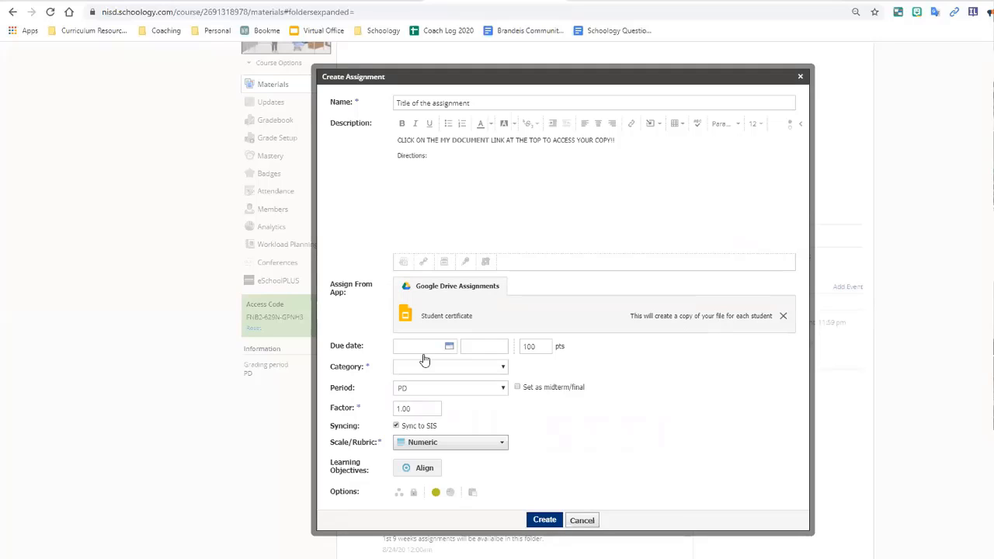
Step: Set the due date to September 14 and category to Lesson, then create the assignment
{"action": "left_click", "coordinate": [446, 347]}
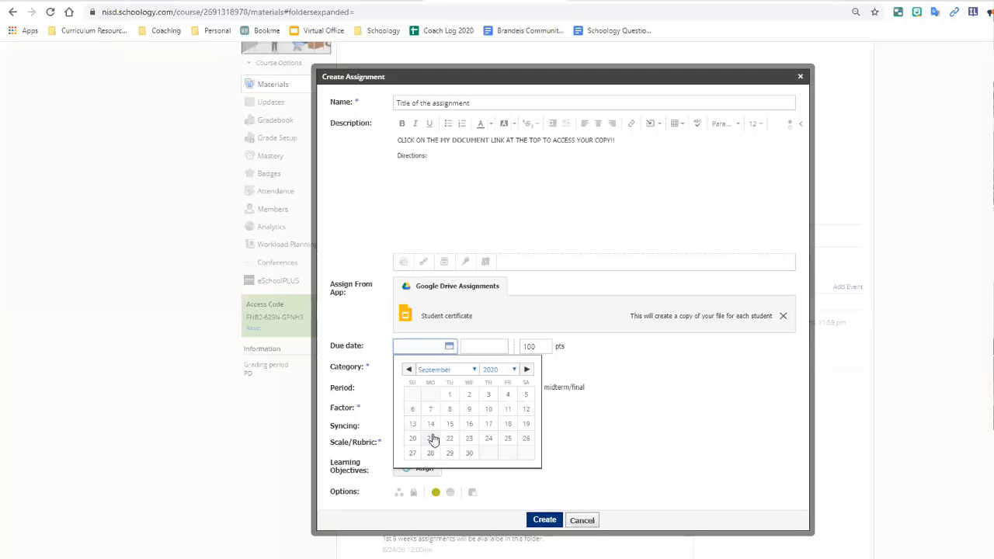
{"action": "left_click", "coordinate": [430, 424]}
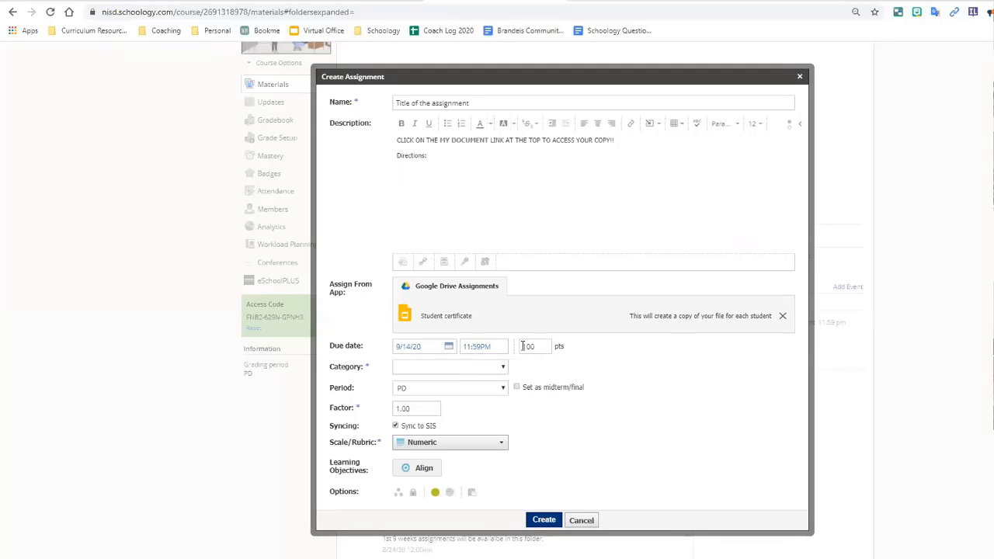
{"action": "left_click", "coordinate": [498, 373]}
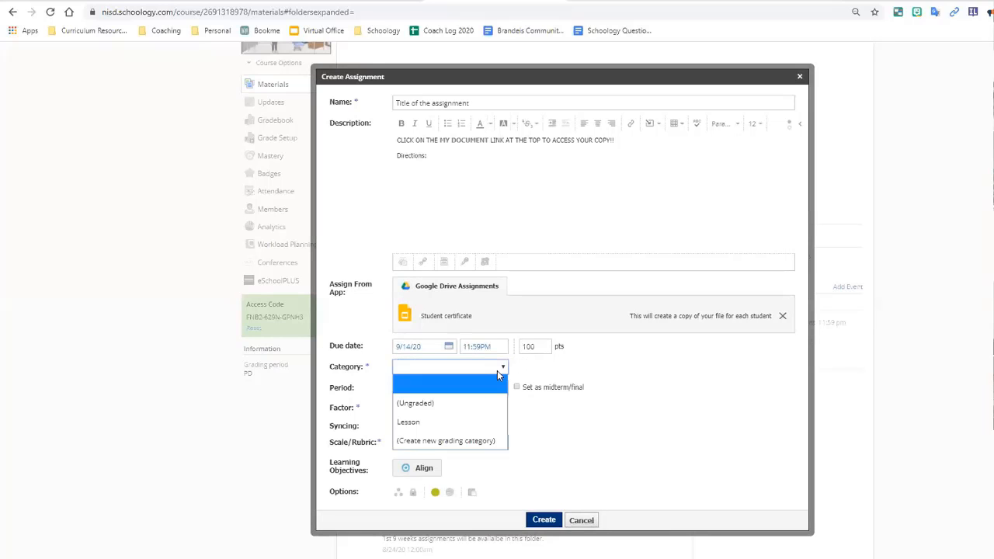
{"action": "left_click", "coordinate": [479, 417]}
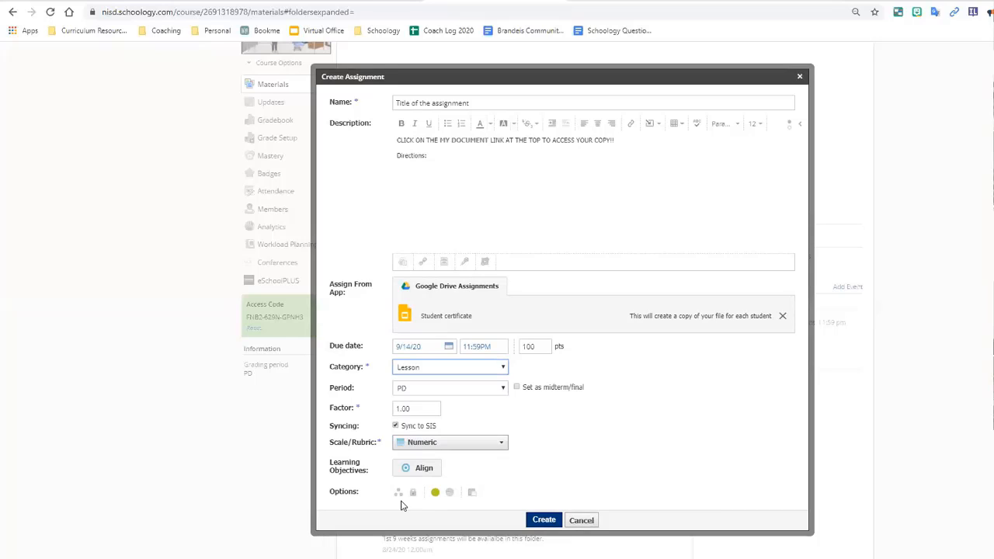
{"action": "left_click", "coordinate": [536, 522]}
{"action": "left_click", "coordinate": [535, 522]}
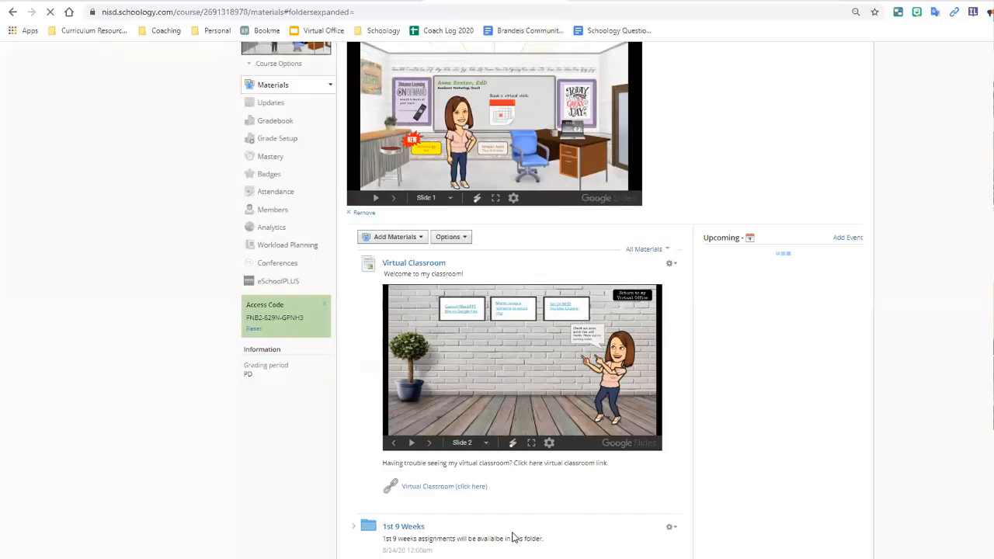
{"action": "scroll", "coordinate": [511, 535], "scroll_direction": "down", "scroll_amount": 4}
{"action": "scroll", "coordinate": [466, 442], "scroll_direction": "up", "scroll_amount": 1}
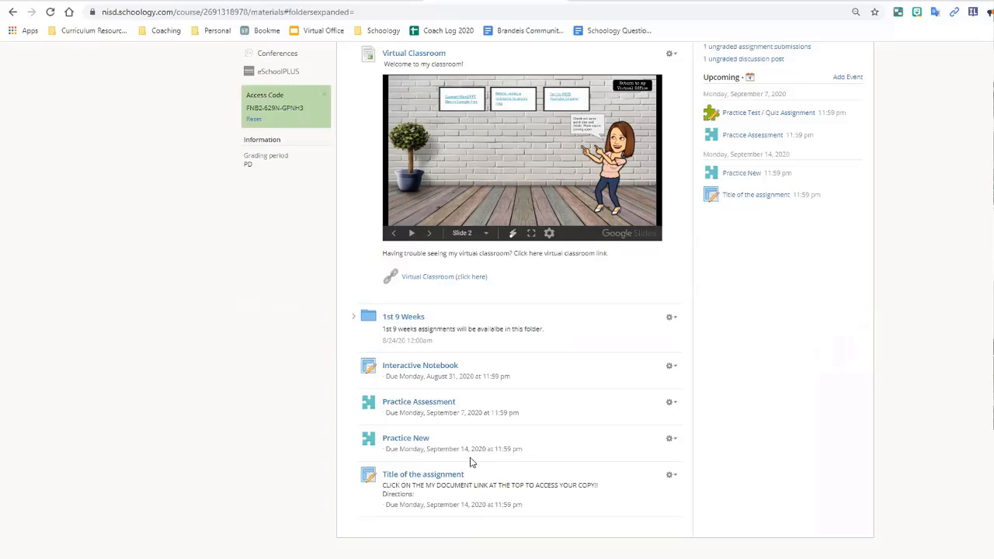
{"action": "scroll", "coordinate": [531, 453], "scroll_direction": "up", "scroll_amount": 2}
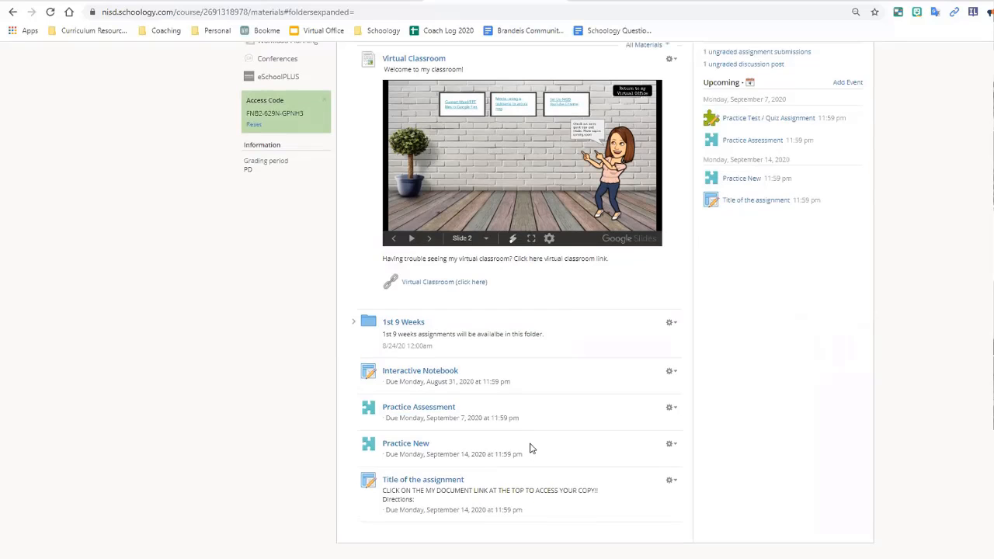
{"action": "scroll", "coordinate": [530, 448], "scroll_direction": "up", "scroll_amount": 1}
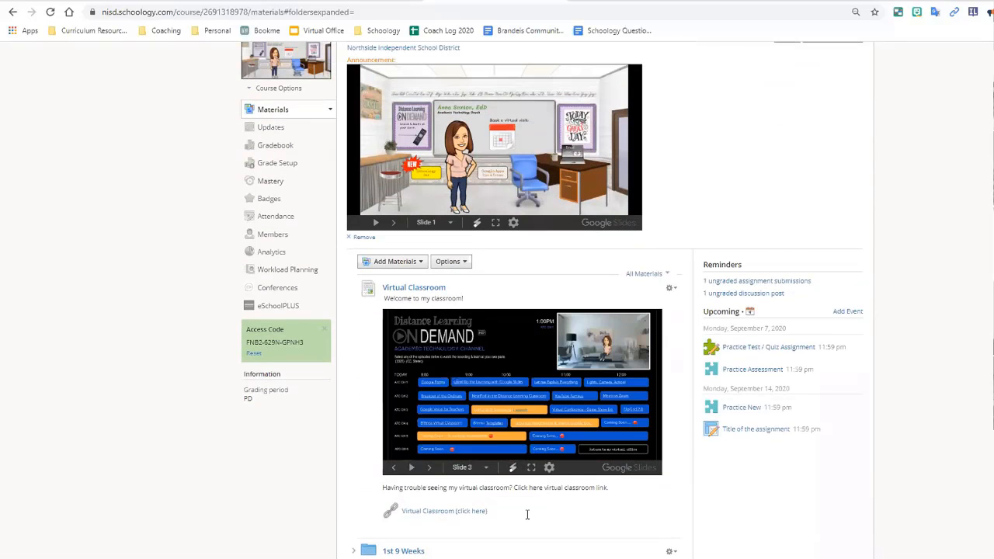
{"action": "scroll", "coordinate": [719, 523], "scroll_direction": "down", "scroll_amount": 1}
{"action": "scroll", "coordinate": [719, 524], "scroll_direction": "down", "scroll_amount": 2}
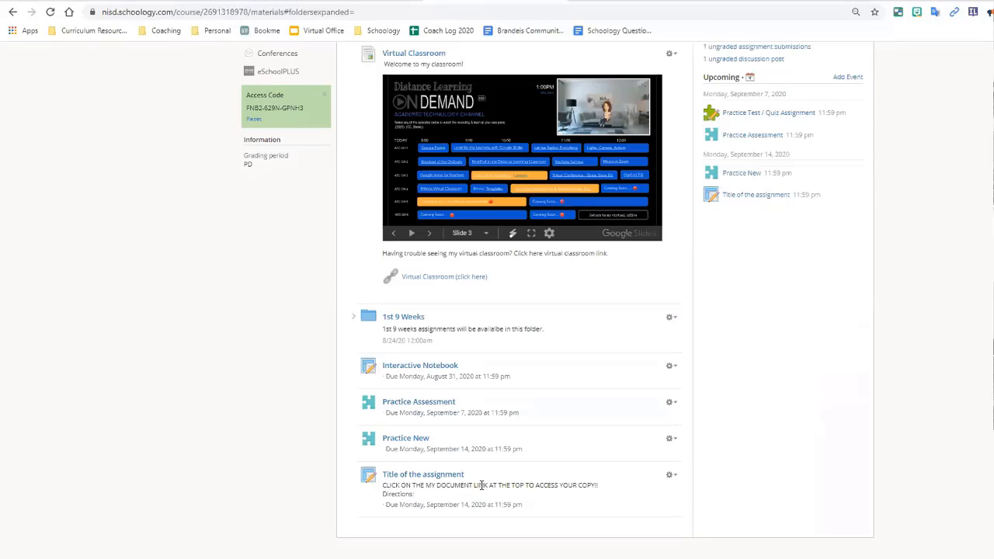
Step: Open the 'Title of the assignment' page from the Materials list
{"action": "left_click", "coordinate": [398, 477]}
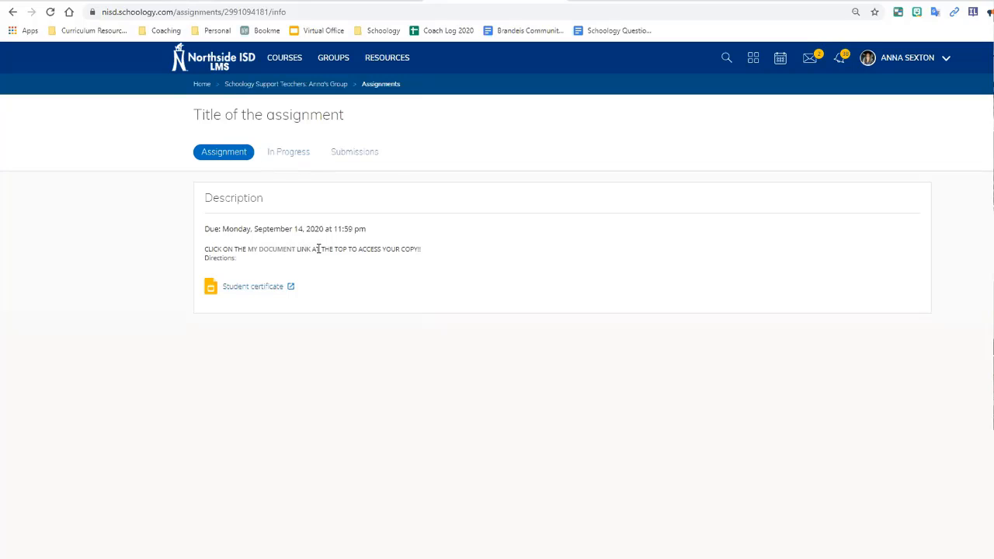
Step: Under In Progress, check each student's document status in turn, ending on the first student
{"action": "left_click", "coordinate": [294, 158]}
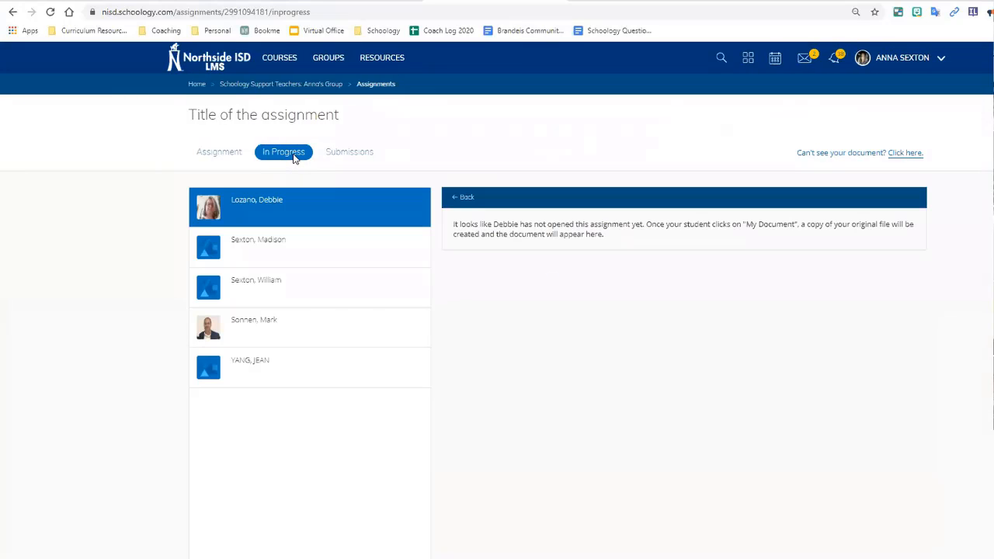
{"action": "left_click", "coordinate": [299, 247]}
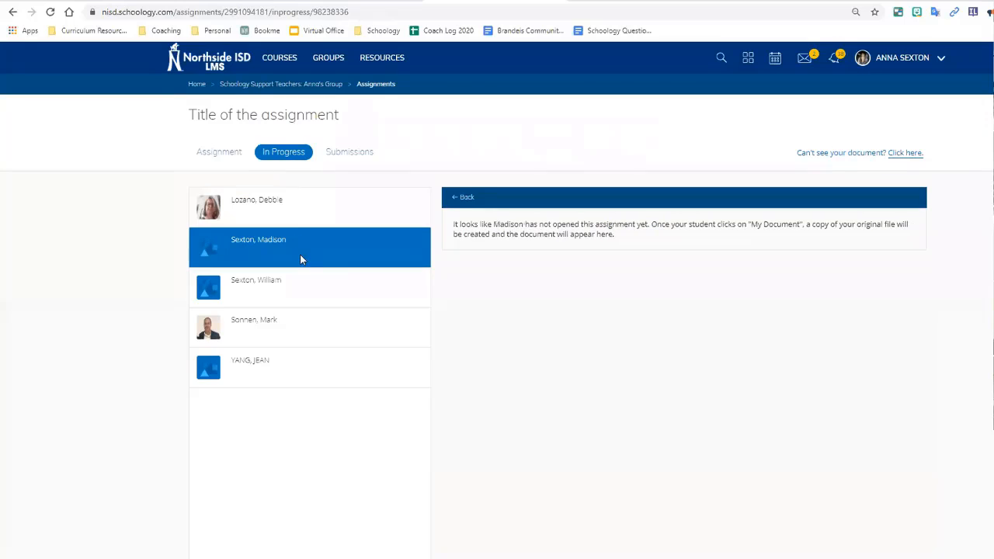
{"action": "left_click", "coordinate": [308, 294]}
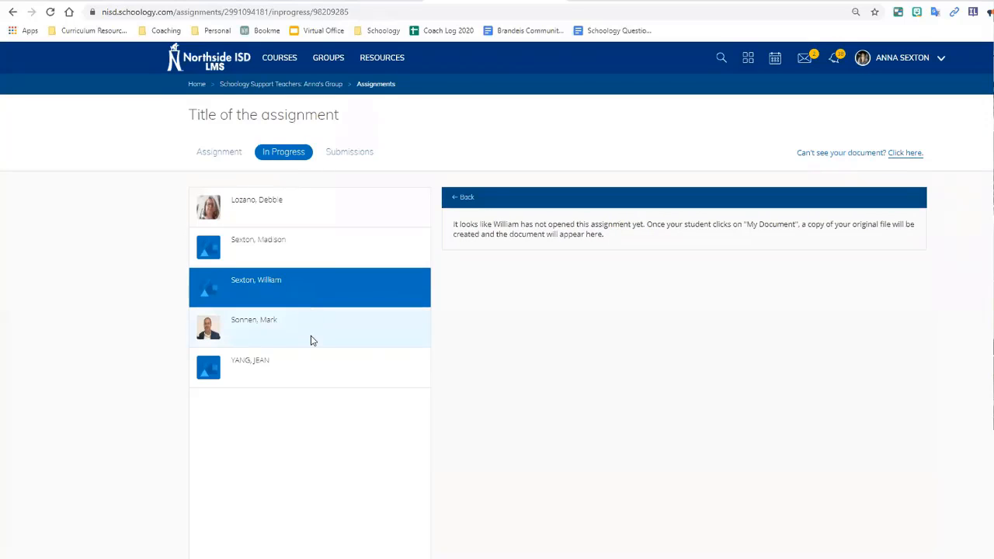
{"action": "left_click", "coordinate": [312, 340]}
{"action": "left_click", "coordinate": [320, 363]}
{"action": "left_click", "coordinate": [304, 209]}
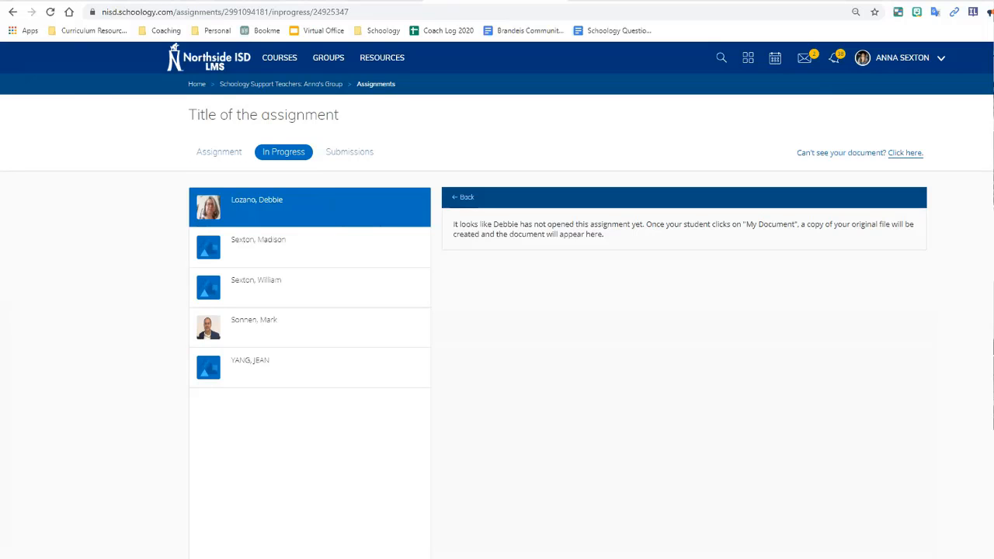
Step: Bring the student's Chrome window on screen, maximize it, and scroll down the Course Dashboard
{"action": "left_click_drag", "start_coordinate": [0, 93], "coordinate": [682, 17]}
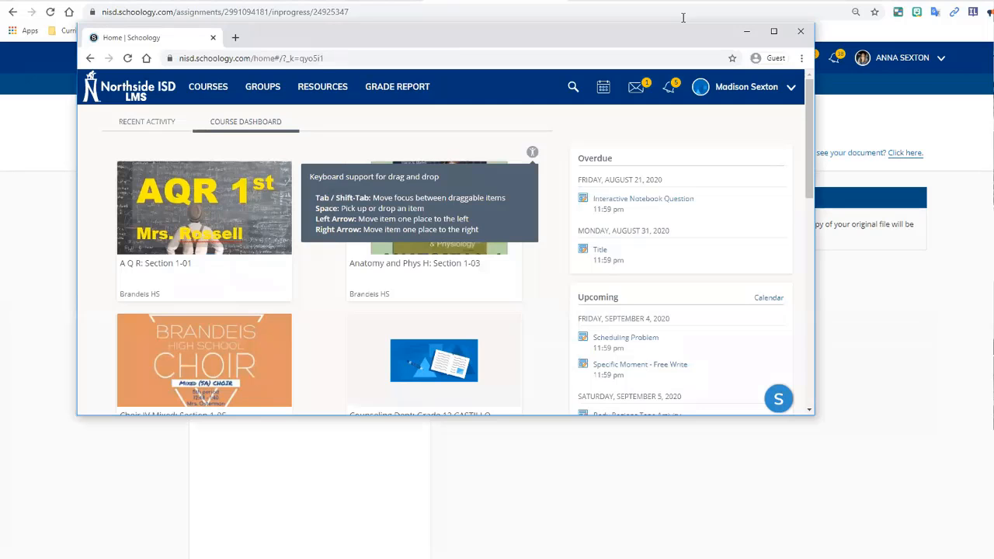
{"action": "left_click", "coordinate": [777, 37]}
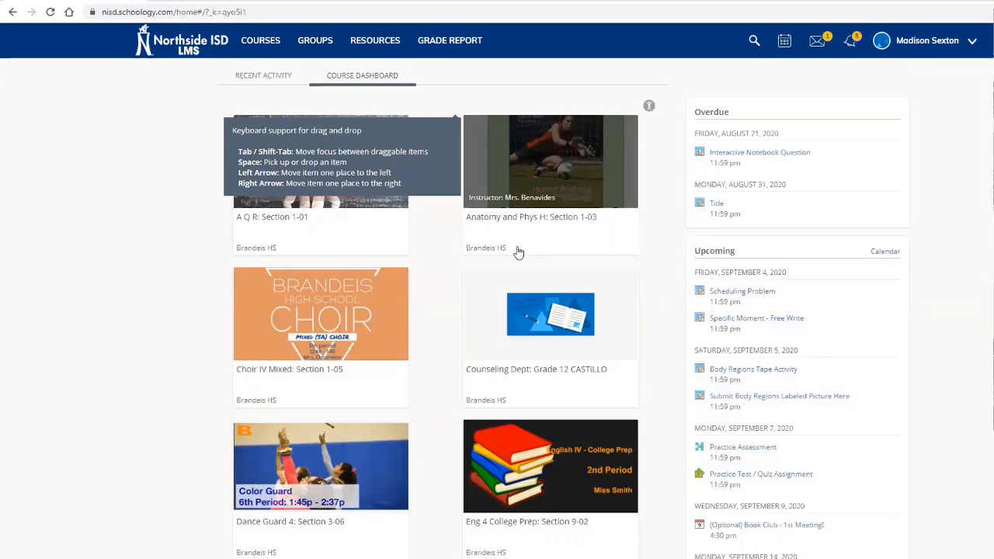
{"action": "scroll", "coordinate": [519, 253], "scroll_direction": "down", "scroll_amount": 5}
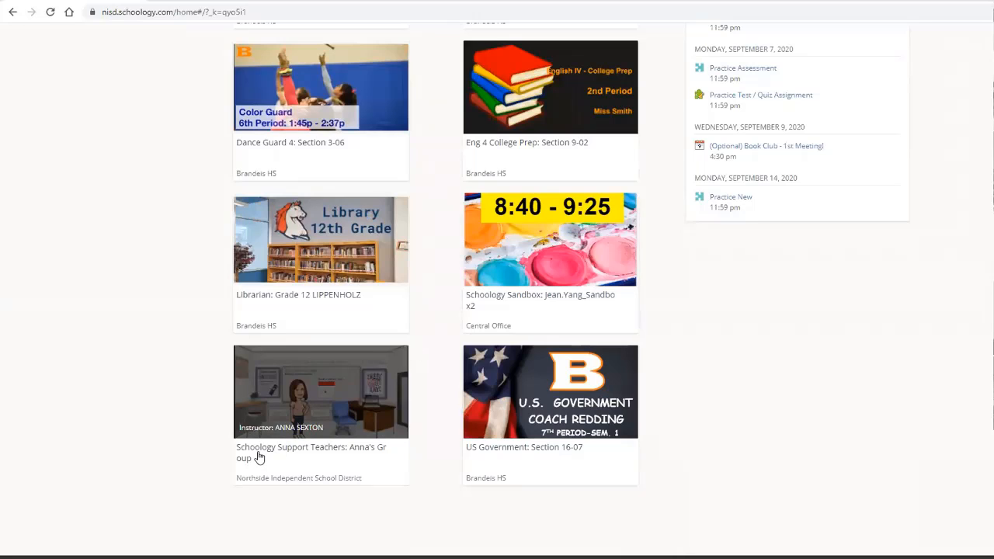
Step: As the student, enter Schoology Support Teachers and open 'Title of the assignment' under Upcoming
{"action": "left_click", "coordinate": [312, 458]}
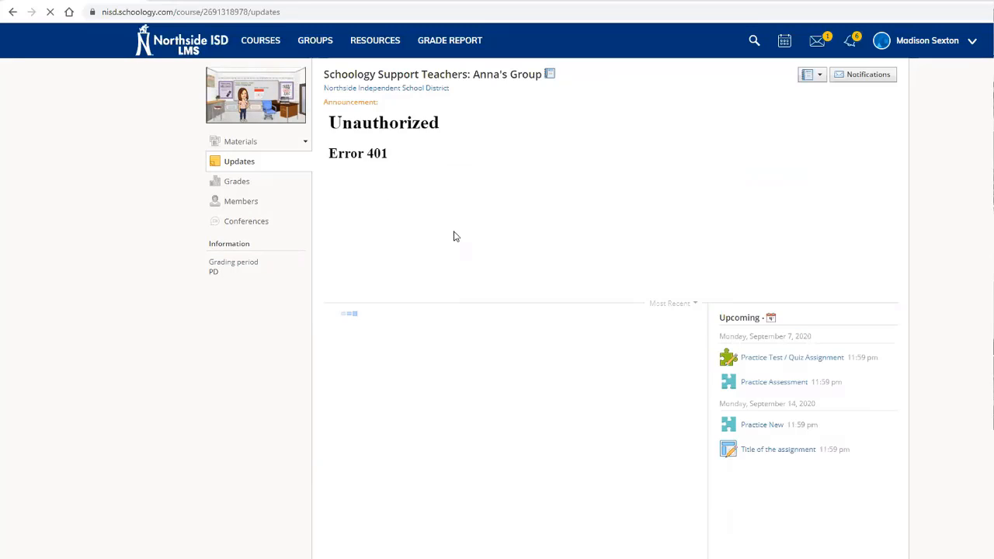
{"action": "scroll", "coordinate": [614, 495], "scroll_direction": "down", "scroll_amount": 1}
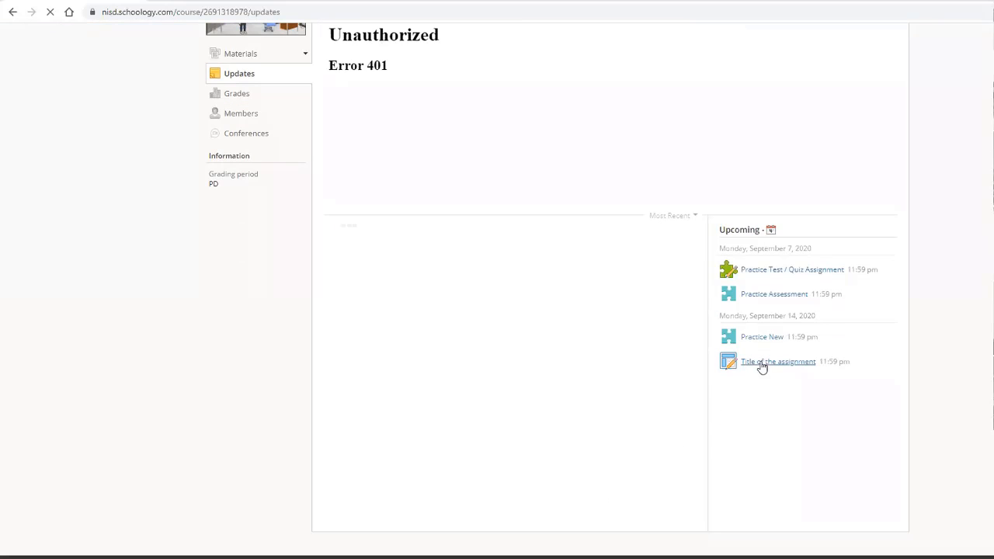
{"action": "left_click", "coordinate": [754, 365]}
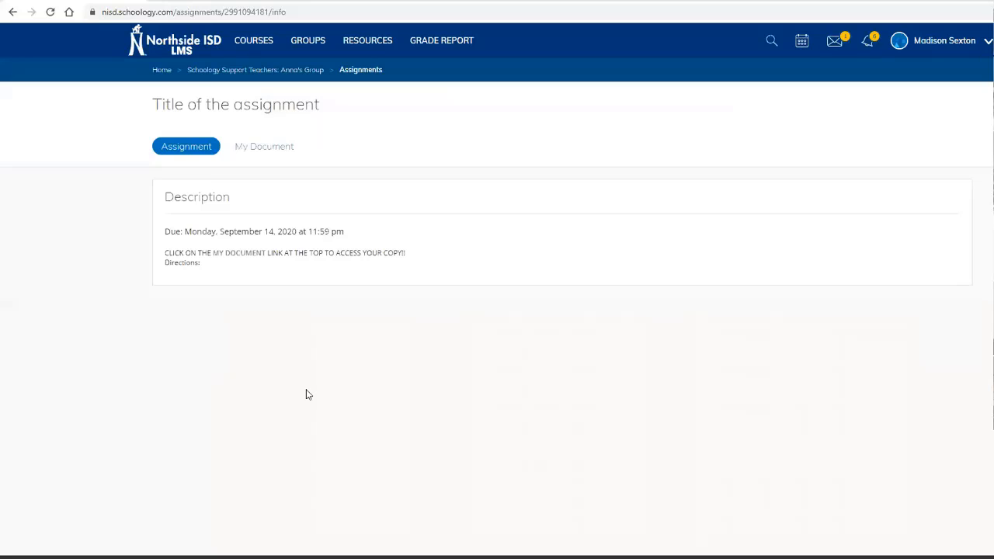
Step: Switch between Assignment and My Document until the student's Google Drive connection panel appears
{"action": "left_click", "coordinate": [271, 147]}
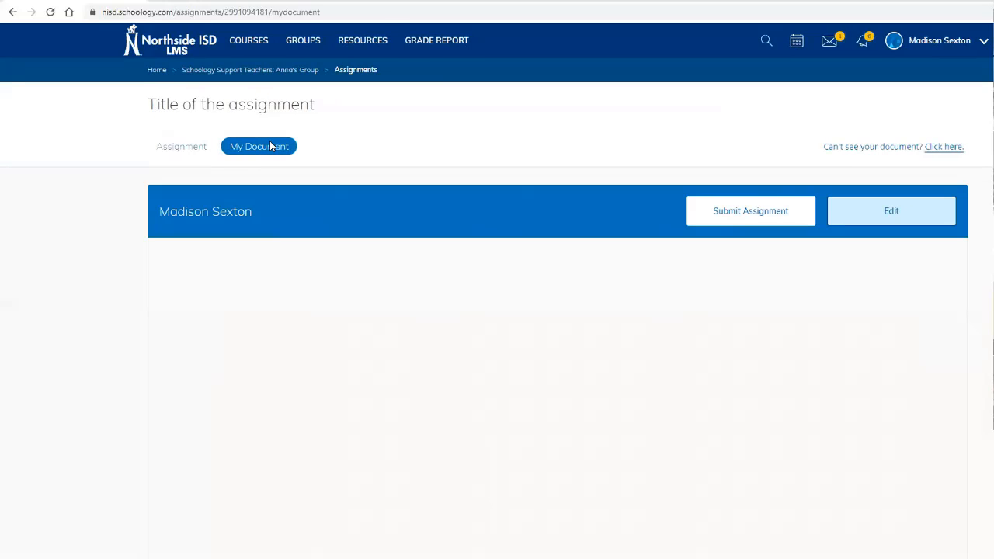
{"action": "left_click", "coordinate": [191, 150]}
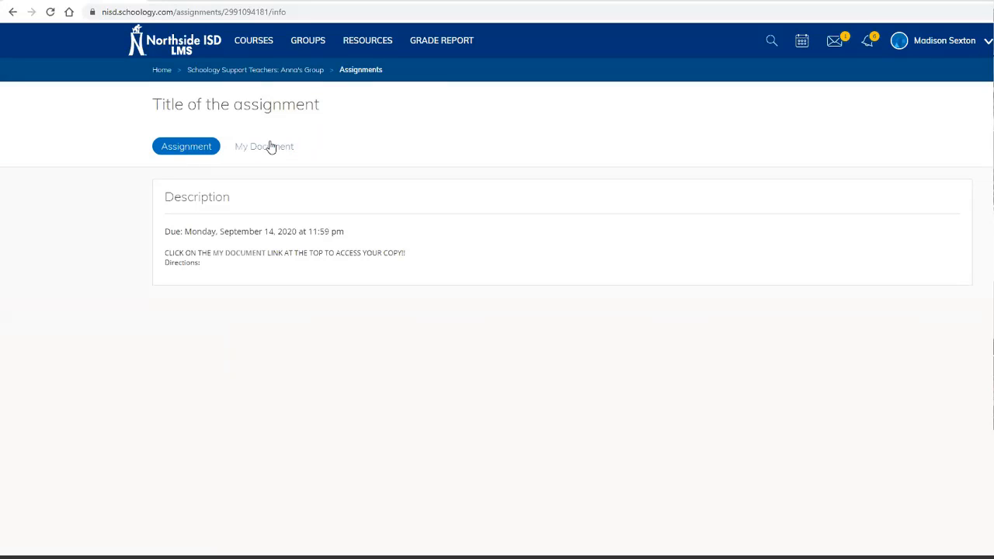
{"action": "left_click", "coordinate": [233, 147]}
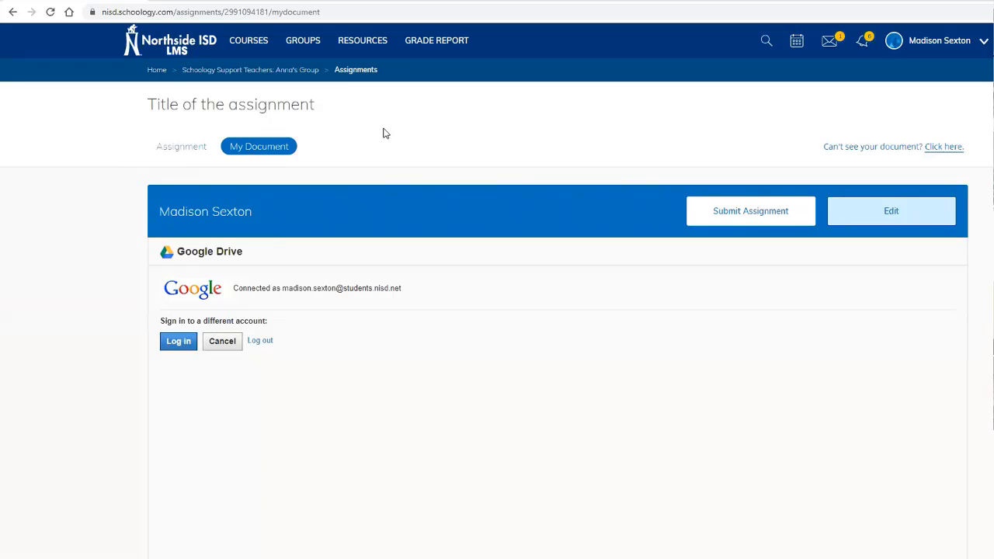
{"action": "left_click", "coordinate": [167, 148]}
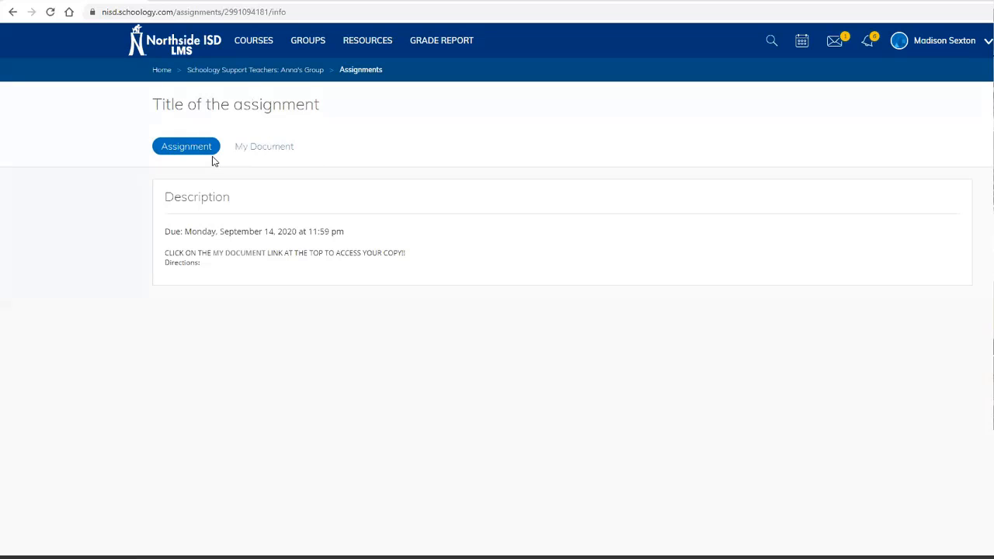
{"action": "left_click", "coordinate": [265, 151]}
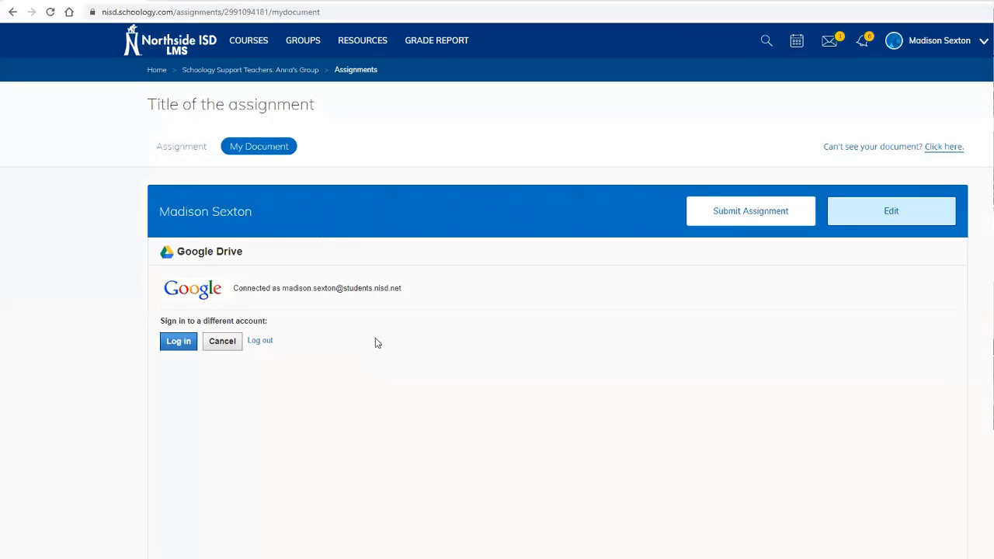
{"action": "left_click", "coordinate": [825, 150]}
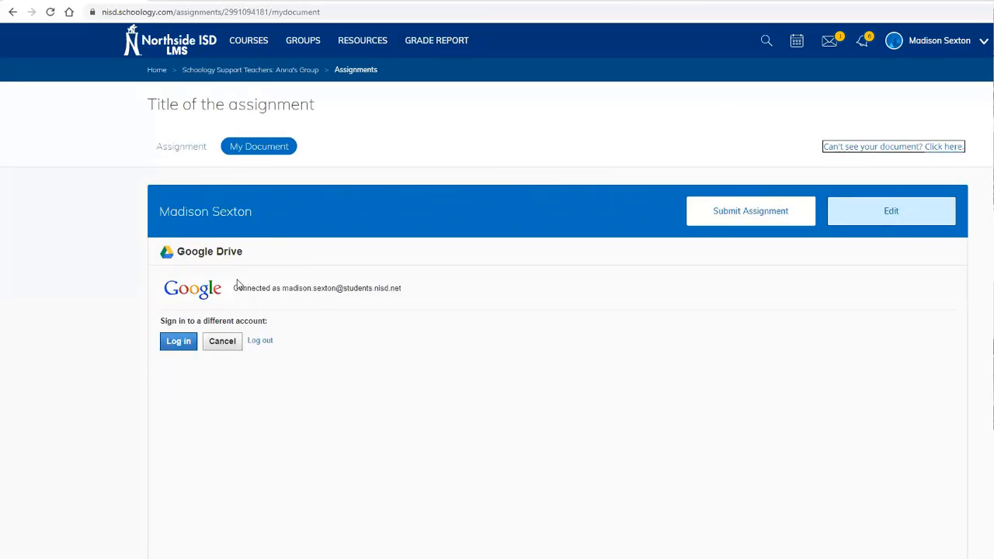
{"action": "left_click", "coordinate": [238, 286]}
{"action": "left_click_drag", "start_coordinate": [239, 286], "coordinate": [403, 288]}
{"action": "left_click", "coordinate": [324, 289]}
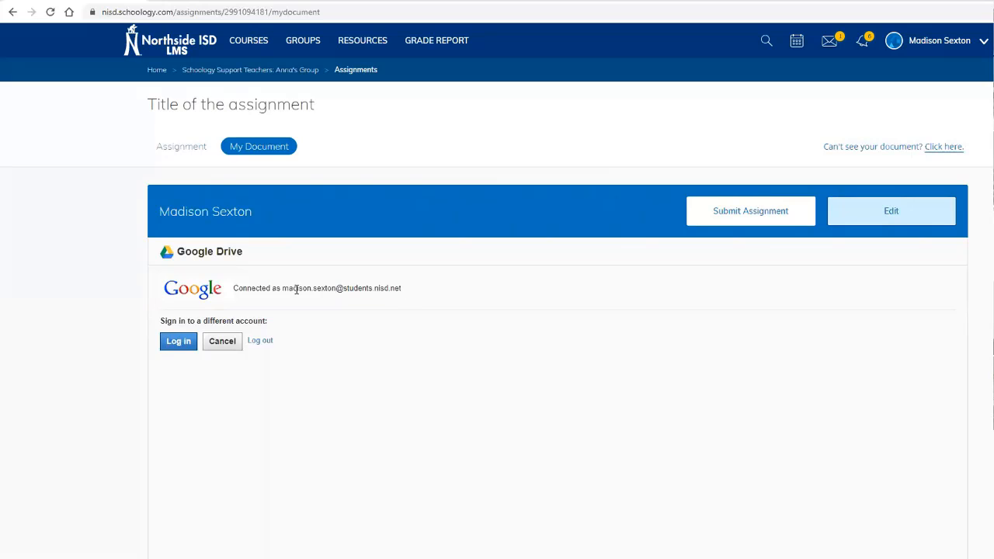
{"action": "left_click_drag", "start_coordinate": [284, 289], "coordinate": [408, 289]}
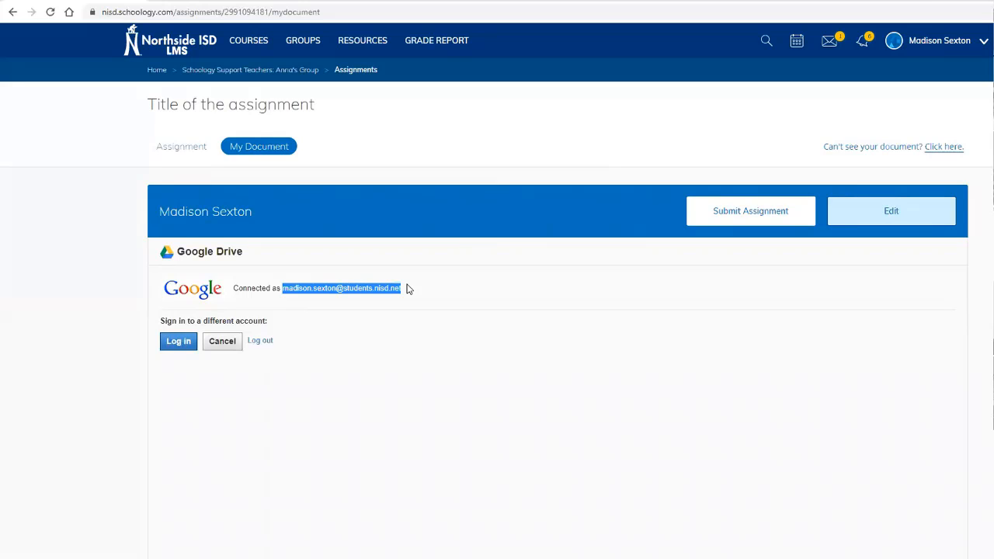
{"action": "left_click", "coordinate": [408, 289]}
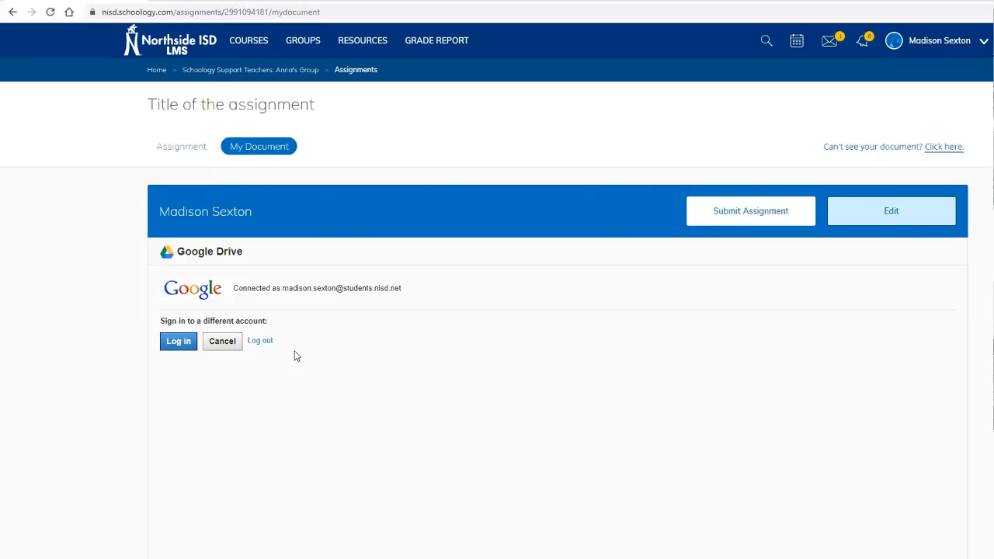
Step: Sign in with the student's school Google e-mail and password, then allow Schoology Drive access
{"action": "left_click", "coordinate": [178, 343]}
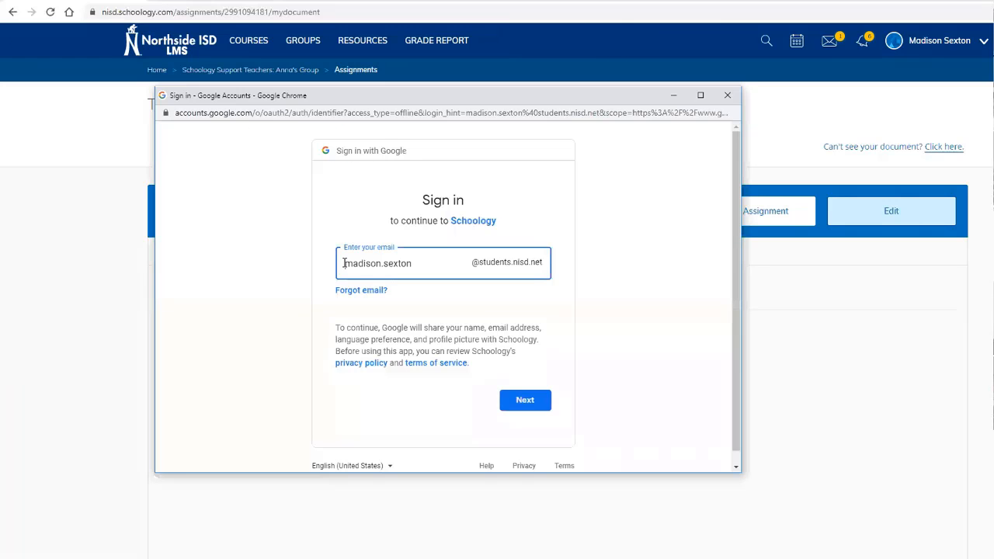
{"action": "left_click_drag", "start_coordinate": [344, 264], "coordinate": [430, 268]}
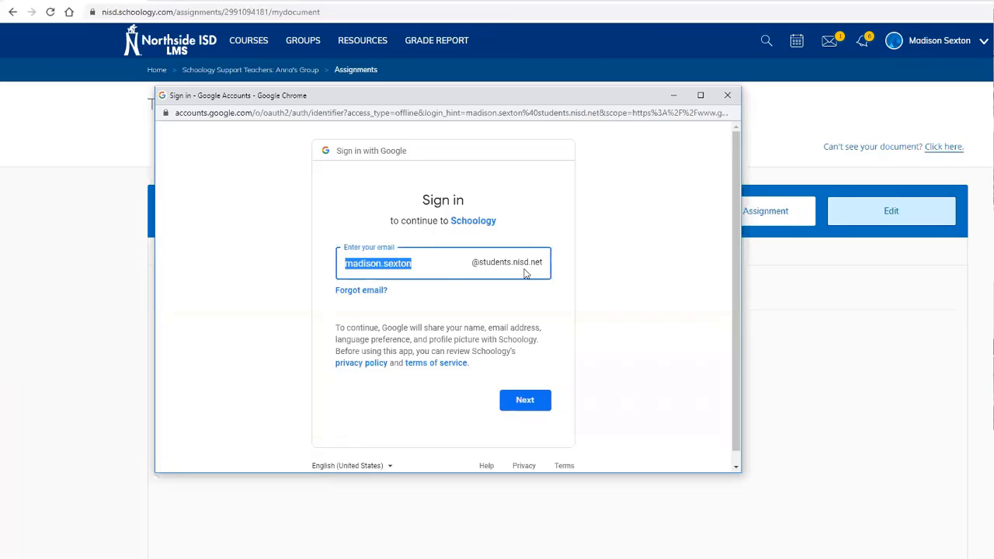
{"action": "left_click", "coordinate": [533, 400]}
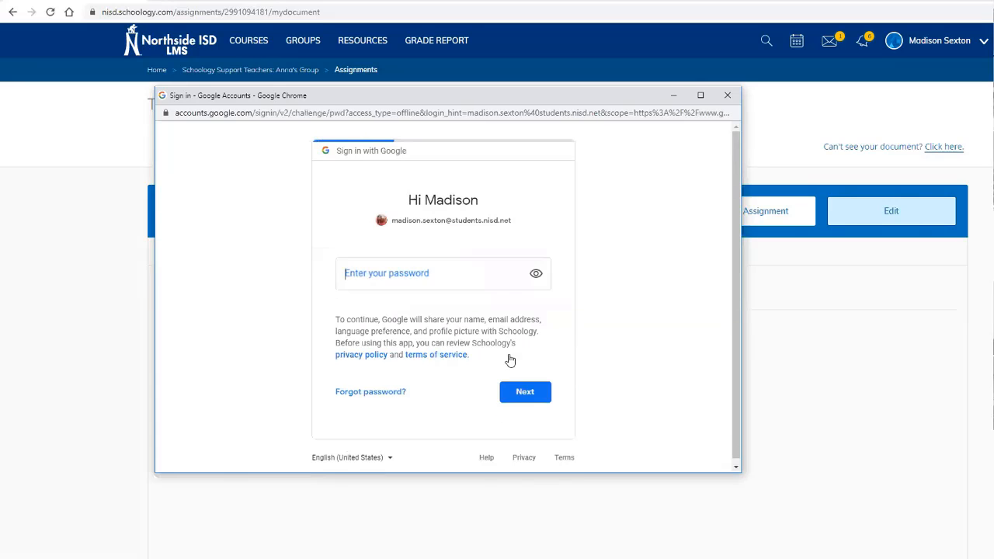
{"action": "type", "text": "••••••"}
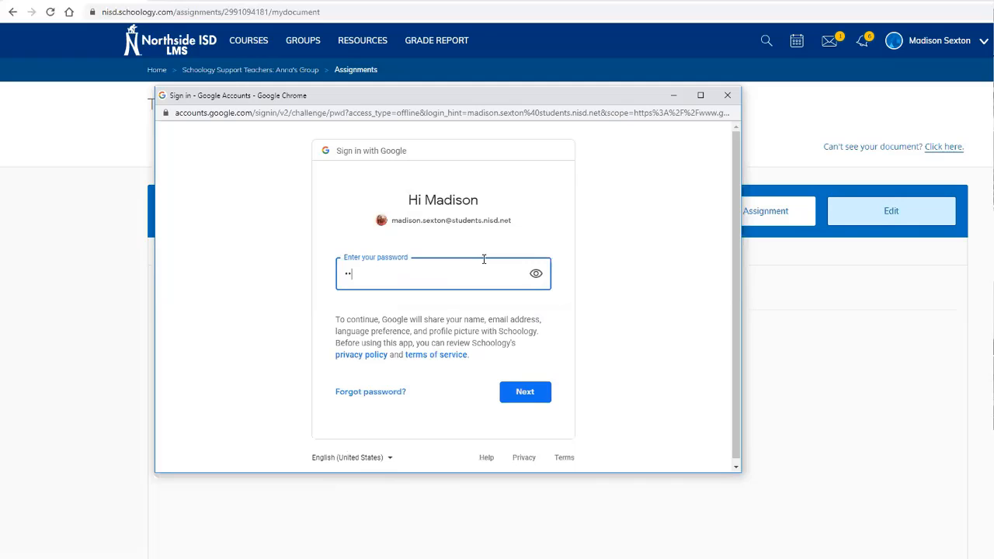
{"action": "type", "text": "••"}
{"action": "key", "text": "Return"}
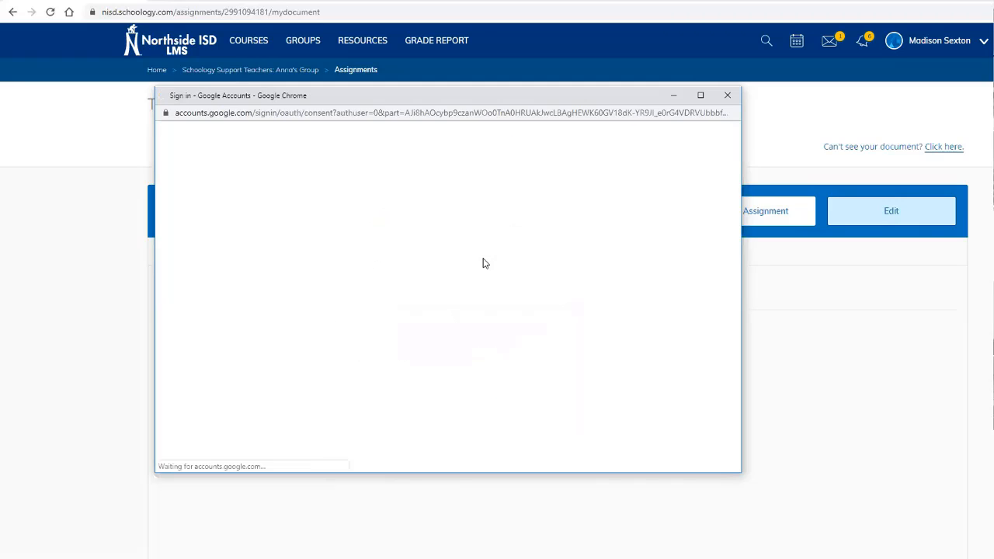
{"action": "scroll", "coordinate": [512, 323], "scroll_direction": "down", "scroll_amount": 1}
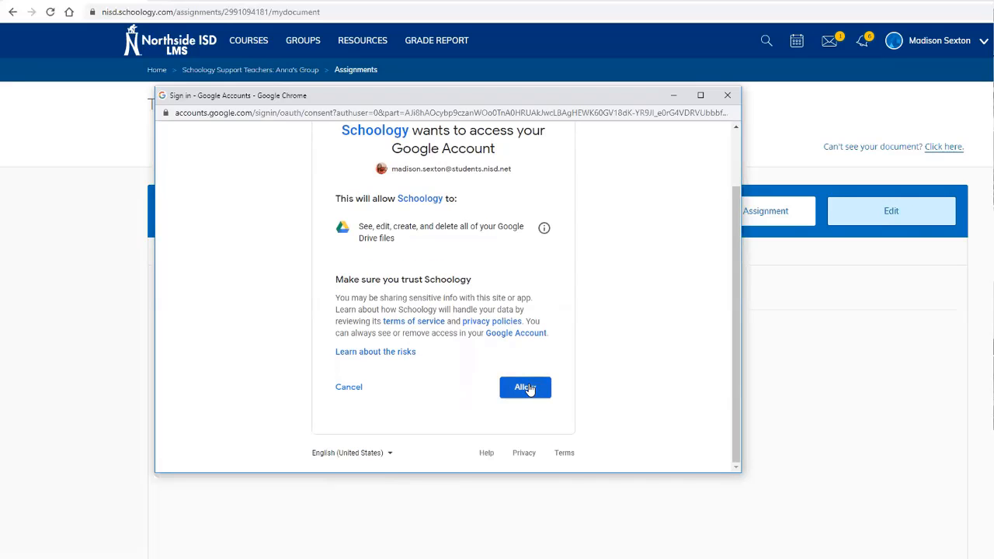
{"action": "left_click", "coordinate": [526, 388]}
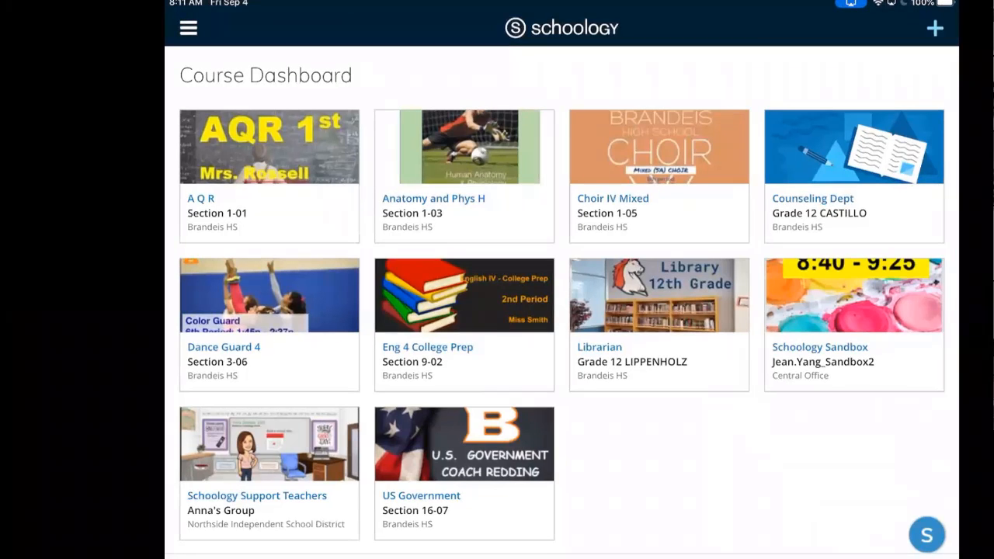
Step: Open Title of the assignment in Schoology Support Teachers and launch its My Document Slides copy
{"action": "left_click", "coordinate": [270, 474]}
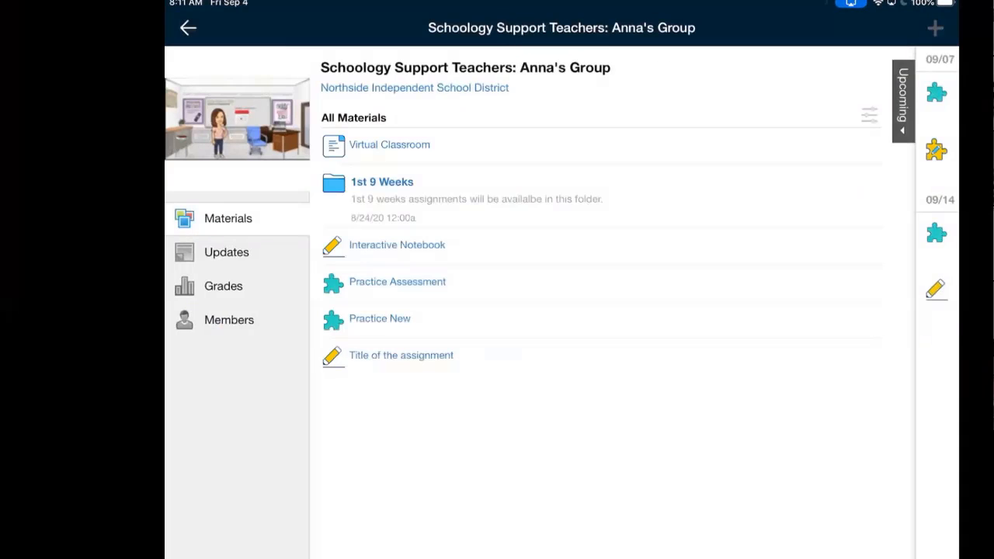
{"action": "left_click", "coordinate": [401, 355]}
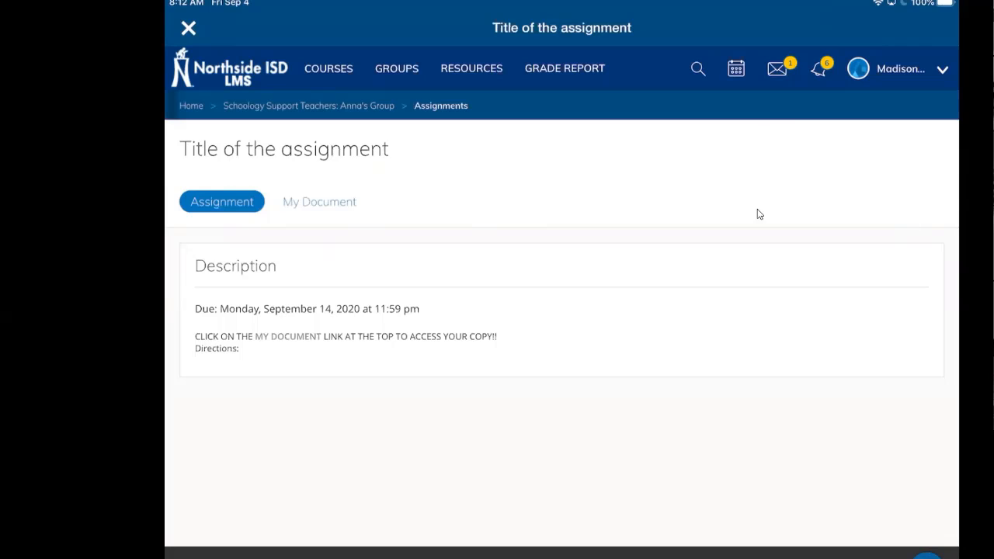
{"action": "left_click", "coordinate": [305, 203]}
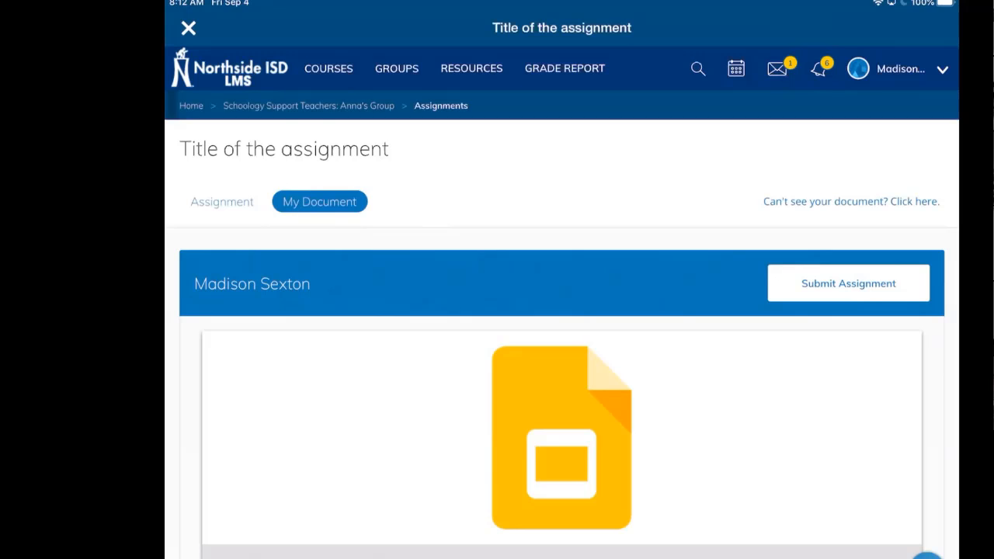
{"action": "left_click", "coordinate": [562, 438]}
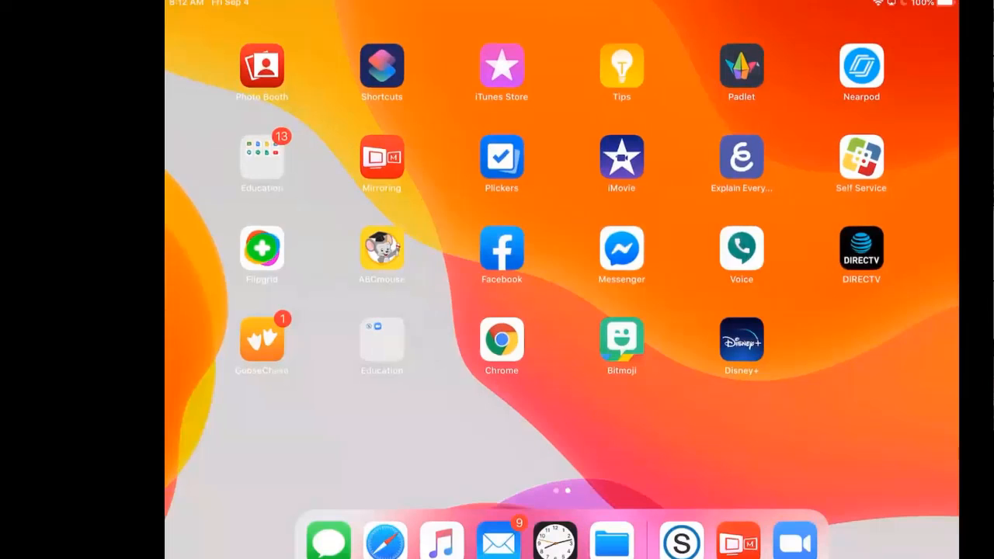
Step: Launch Google Slides from the Education folder on the iPad home screen
{"action": "left_click", "coordinate": [261, 157]}
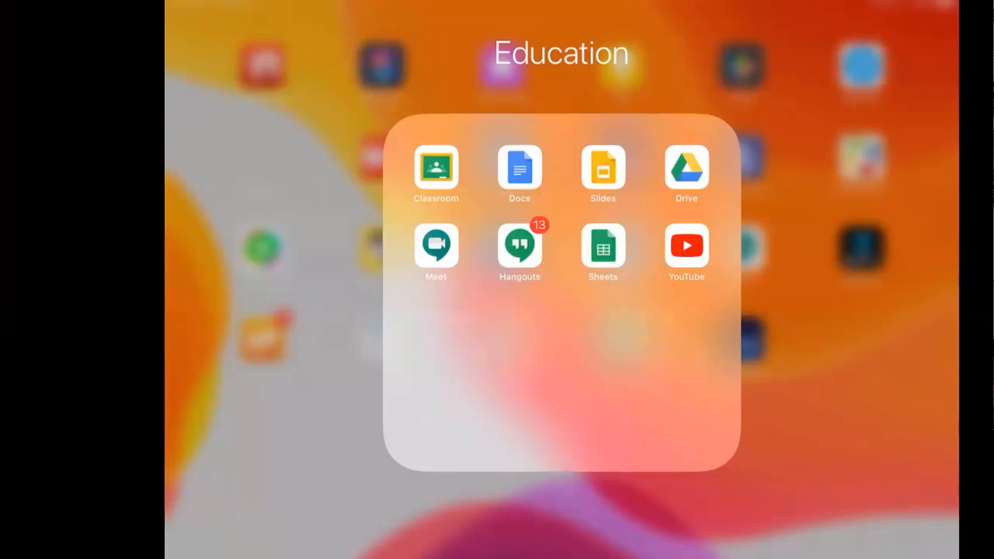
{"action": "left_click", "coordinate": [603, 168]}
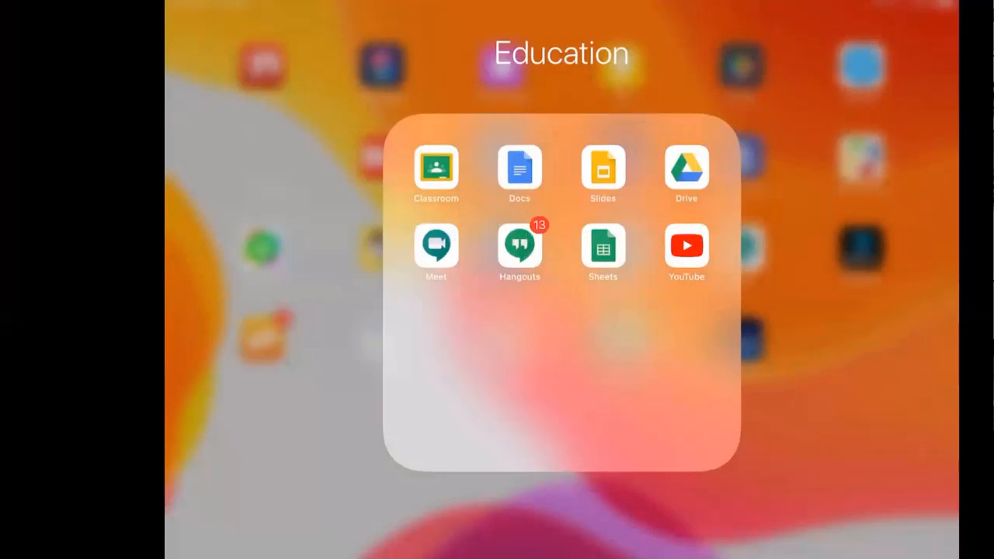
{"action": "left_click", "coordinate": [601, 166]}
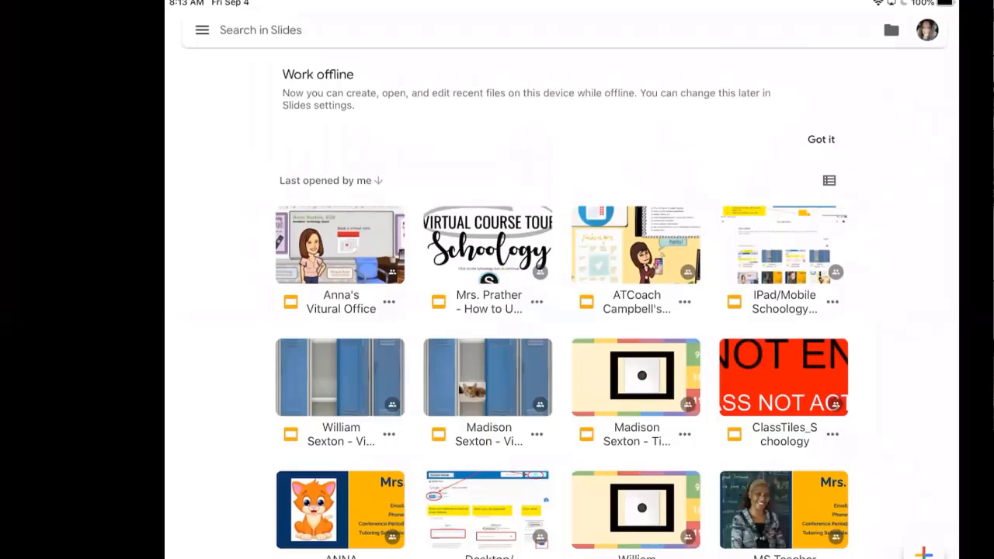
Step: Choose Add another account from the Slides profile avatar menu
{"action": "left_click", "coordinate": [927, 30]}
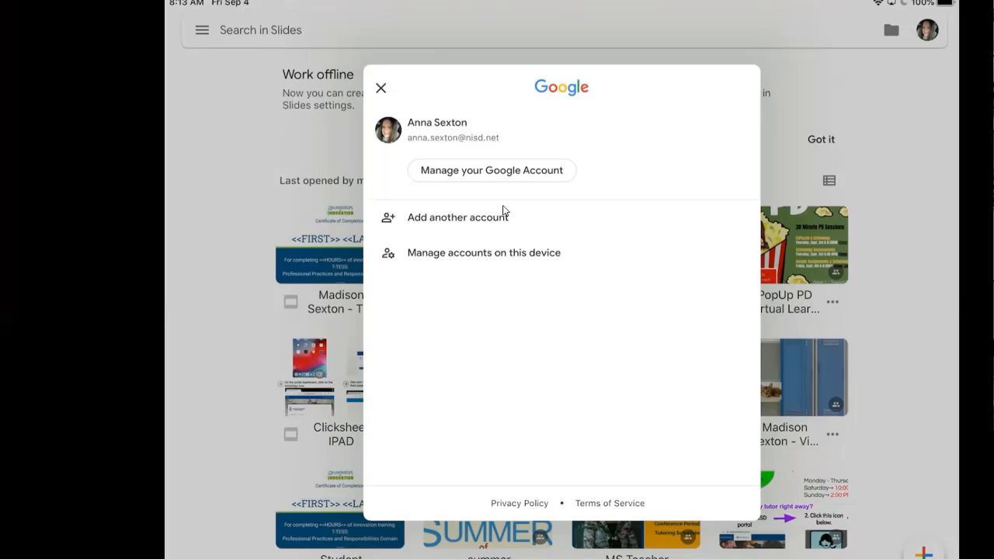
{"action": "left_click", "coordinate": [457, 218]}
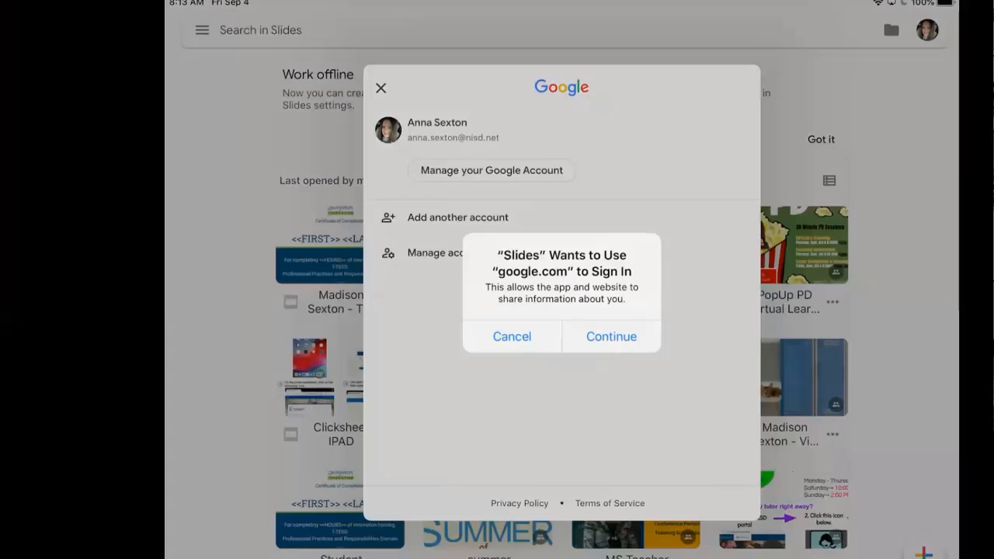
Step: Allow google.com sign-in and submit the student's school e-mail address
{"action": "left_click", "coordinate": [611, 336]}
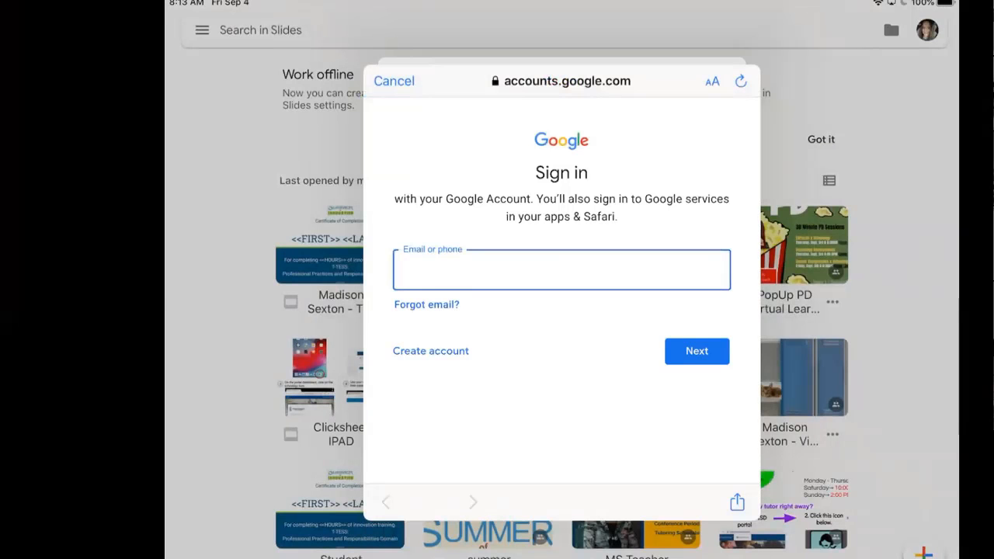
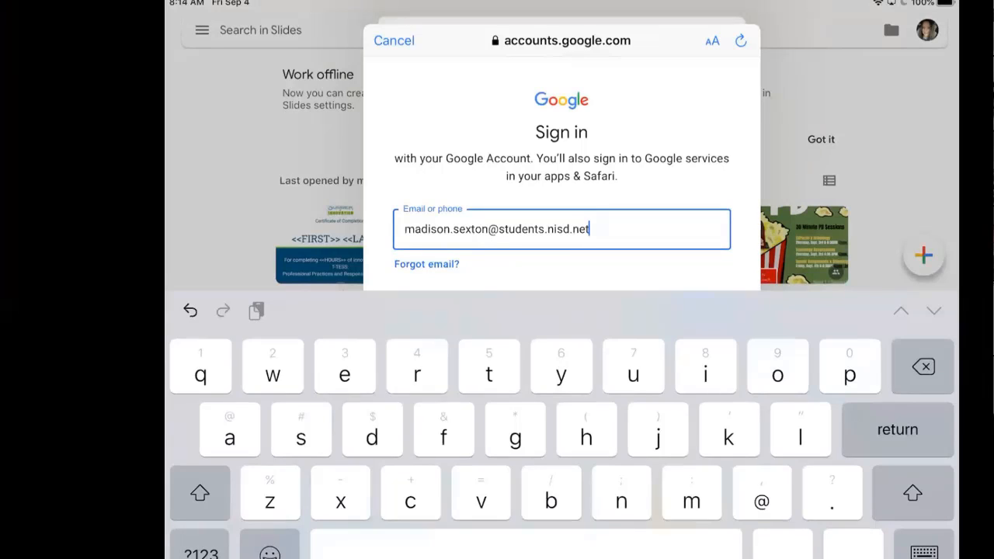
{"action": "key", "text": "Return"}
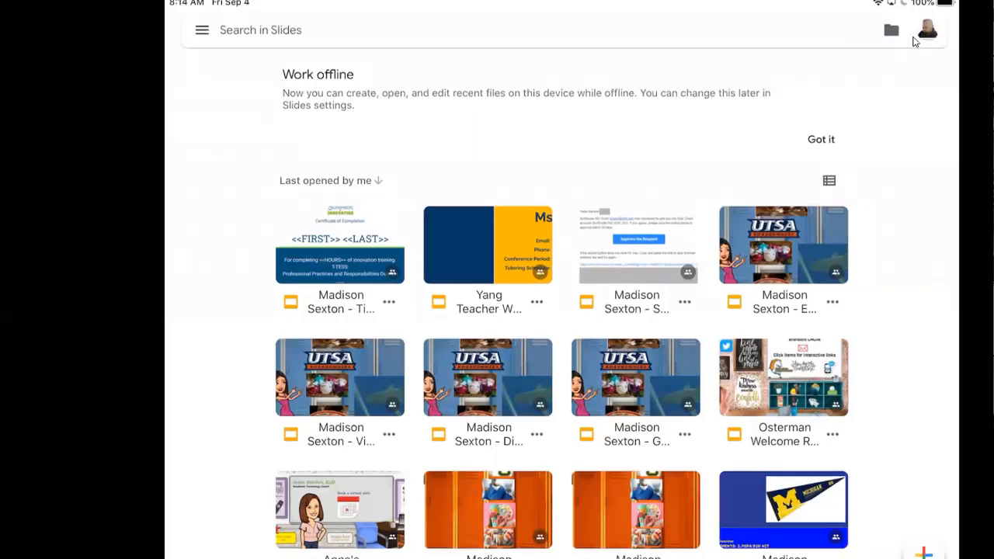
Step: Check the signed-in Google accounts in Slides, then go back to the home screen
{"action": "left_click", "coordinate": [928, 31]}
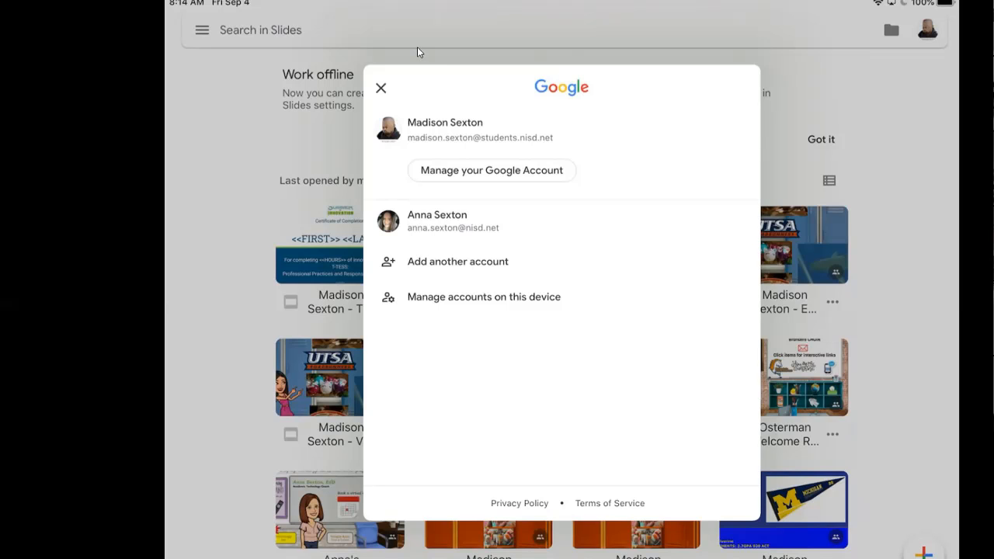
{"action": "key", "text": "super+h"}
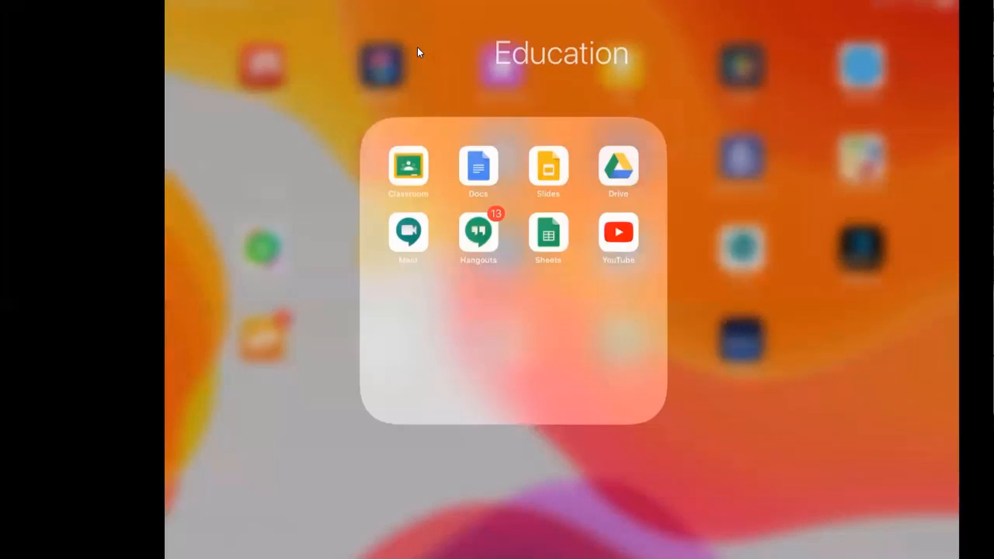
{"action": "key", "text": "super+h"}
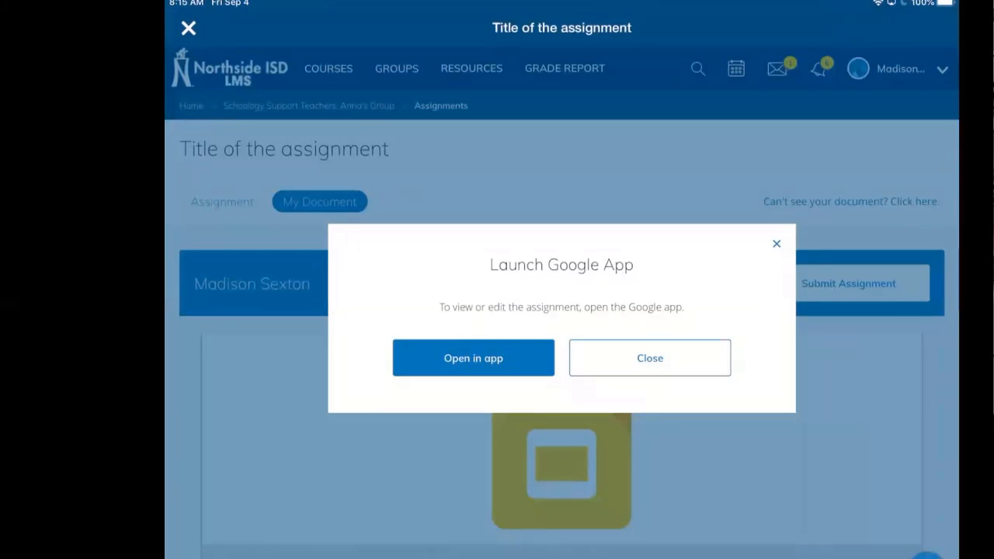
Step: Choose Open in app on the Launch Google App prompt
{"action": "left_click", "coordinate": [473, 358]}
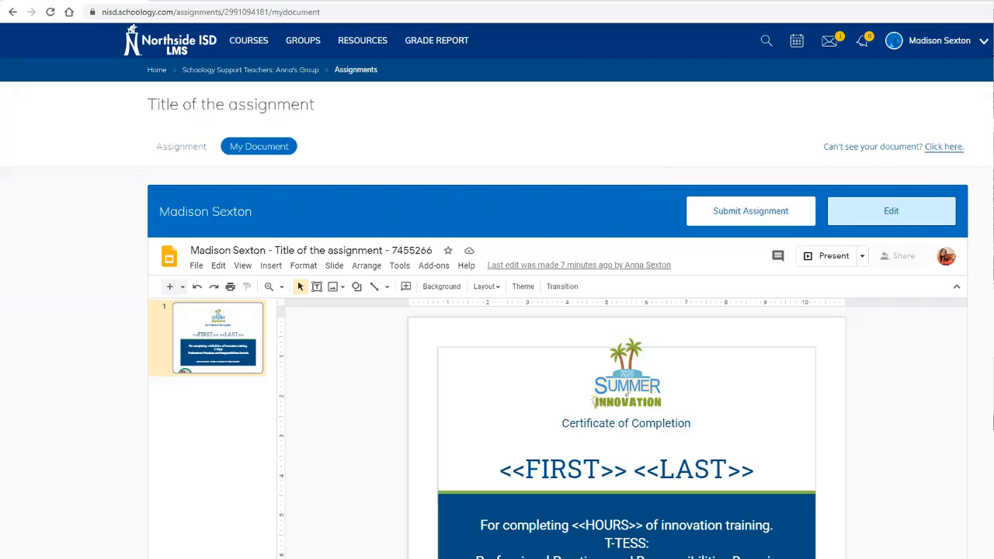
Step: Replace FIRST in the certificate title with the student's first name, fixing the typo
{"action": "double_click", "coordinate": [562, 469]}
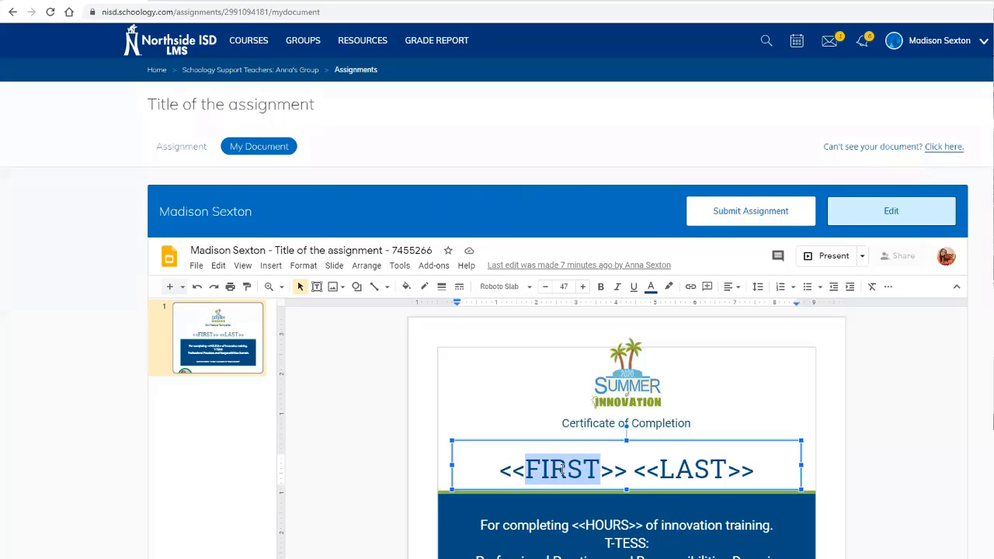
{"action": "type", "text": "Madios"}
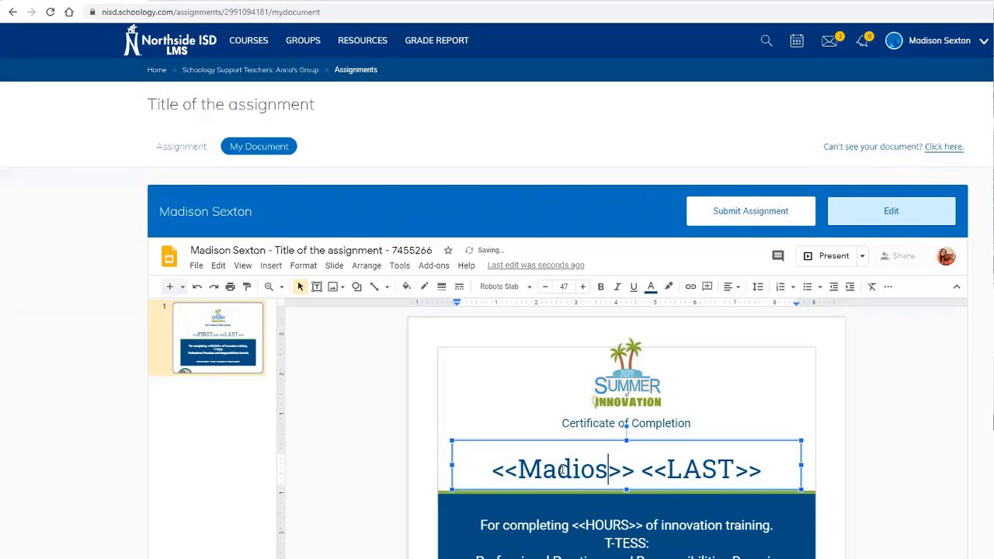
{"action": "key", "text": "BackSpace"}
{"action": "key", "text": "BackSpace"}
{"action": "type", "text": "son"}
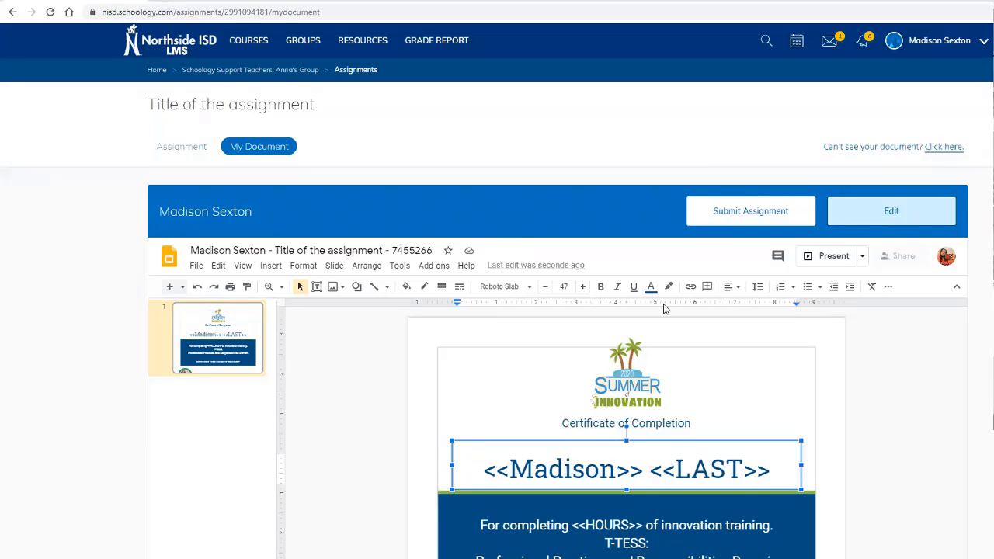
{"action": "left_click", "coordinate": [891, 214]}
{"action": "left_click", "coordinate": [869, 208]}
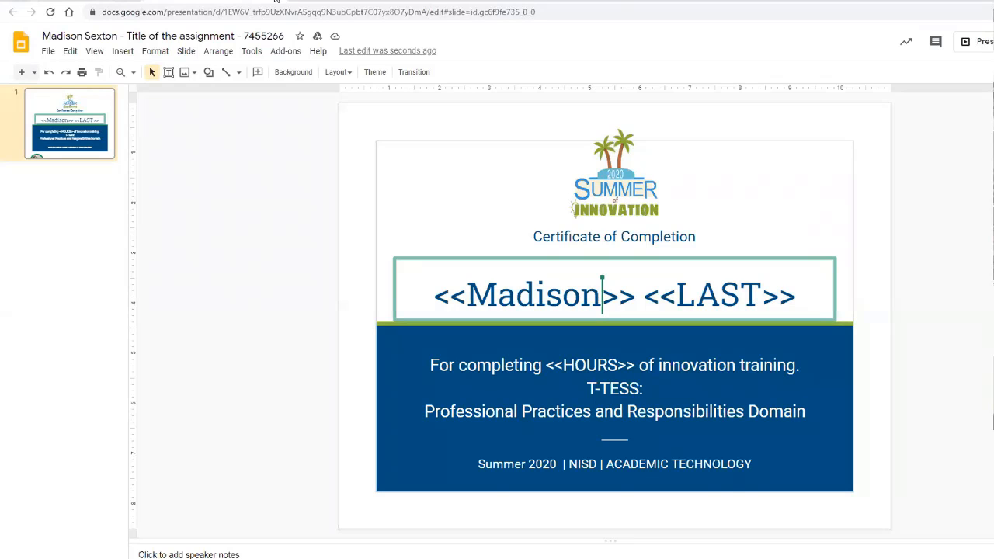
{"action": "left_click", "coordinate": [276, 2]}
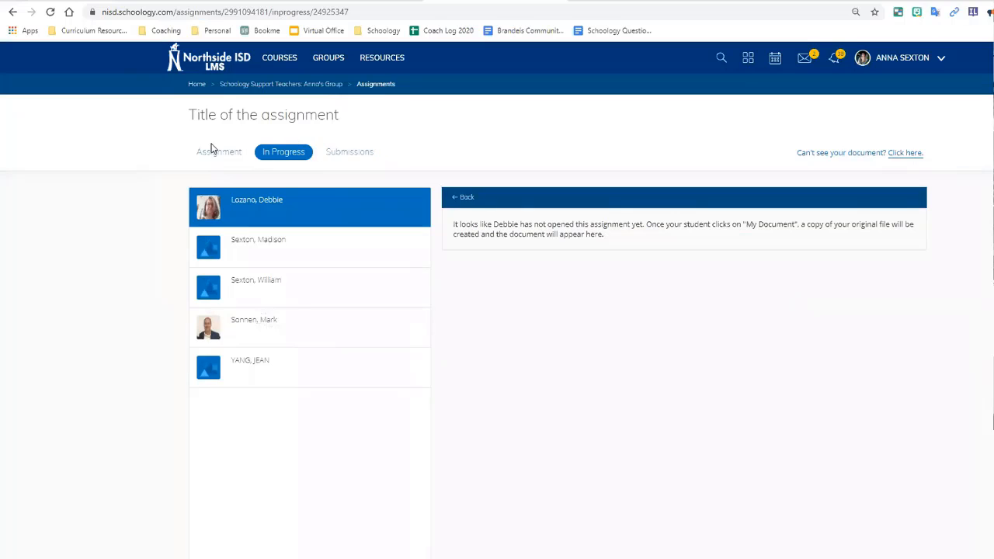
Step: Reload the assignment, preview the second student's in-progress certificate, then open Anna's Group updates
{"action": "left_click", "coordinate": [213, 152]}
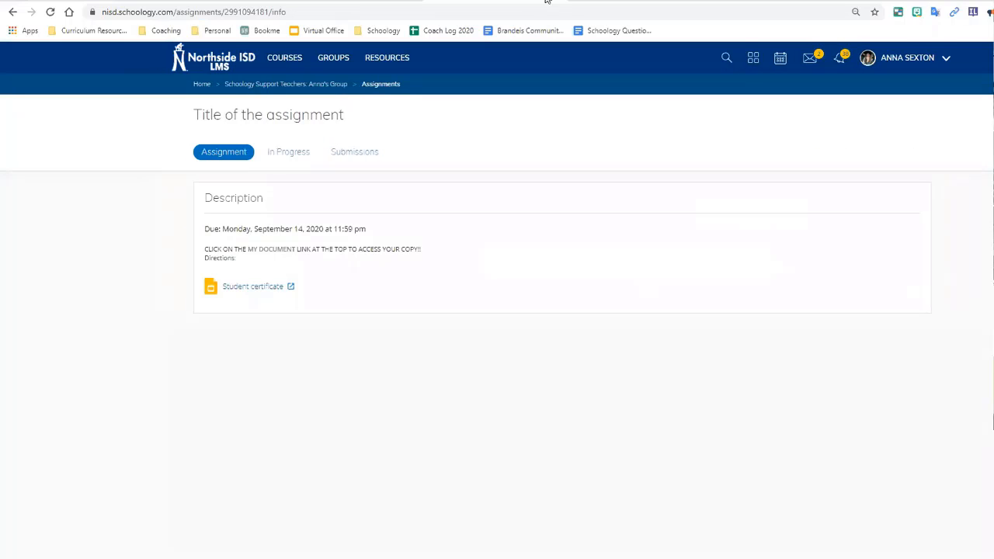
{"action": "left_click", "coordinate": [50, 13]}
{"action": "left_click", "coordinate": [287, 153]}
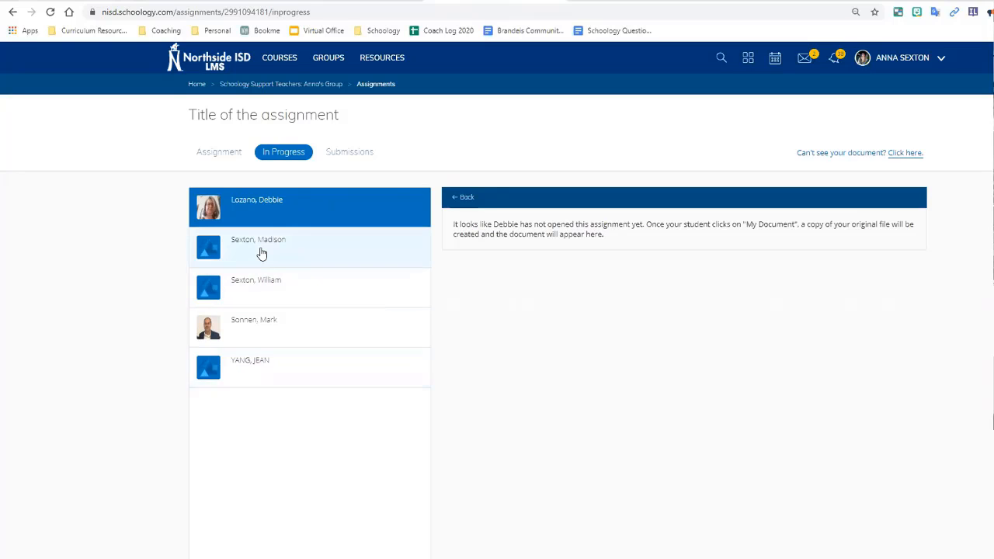
{"action": "left_click", "coordinate": [262, 253]}
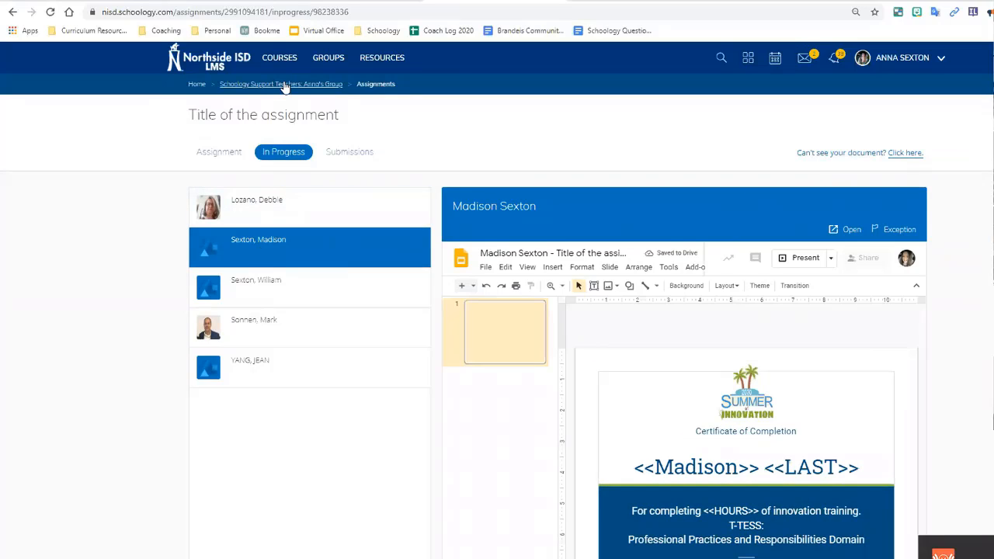
{"action": "left_click", "coordinate": [285, 85]}
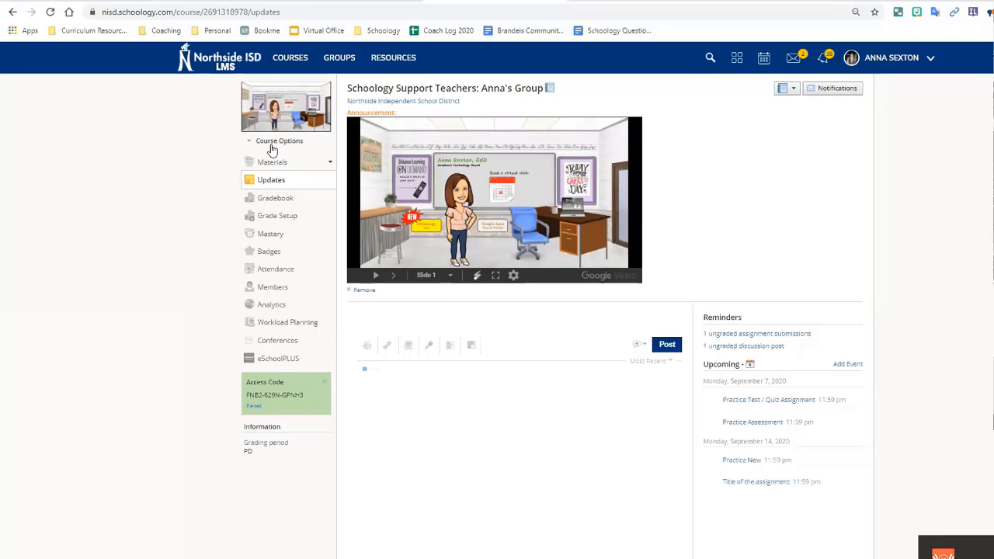
Step: Open the 'Title of the assignment' page from the course's Upcoming list, leaving Course Options unchanged
{"action": "left_click", "coordinate": [271, 146]}
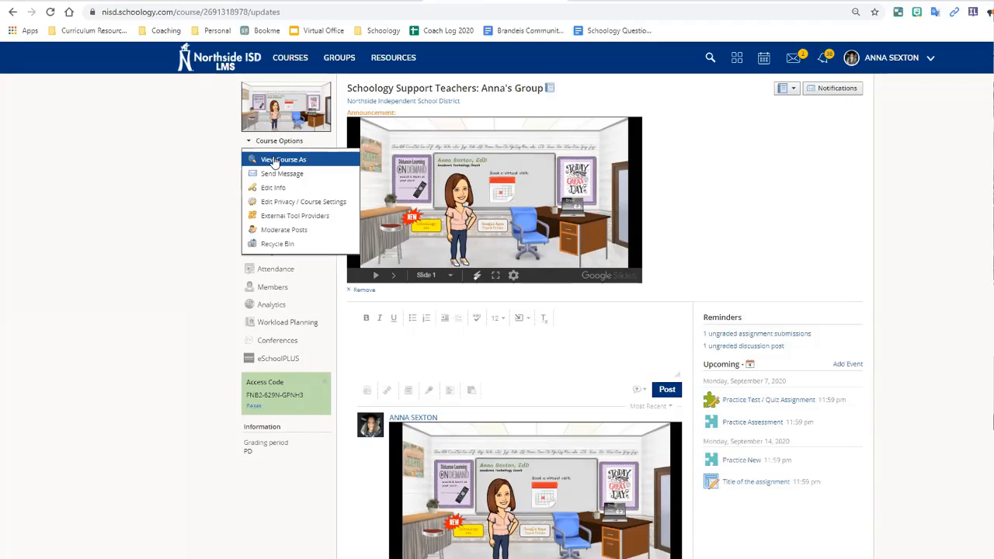
{"action": "left_click", "coordinate": [804, 250]}
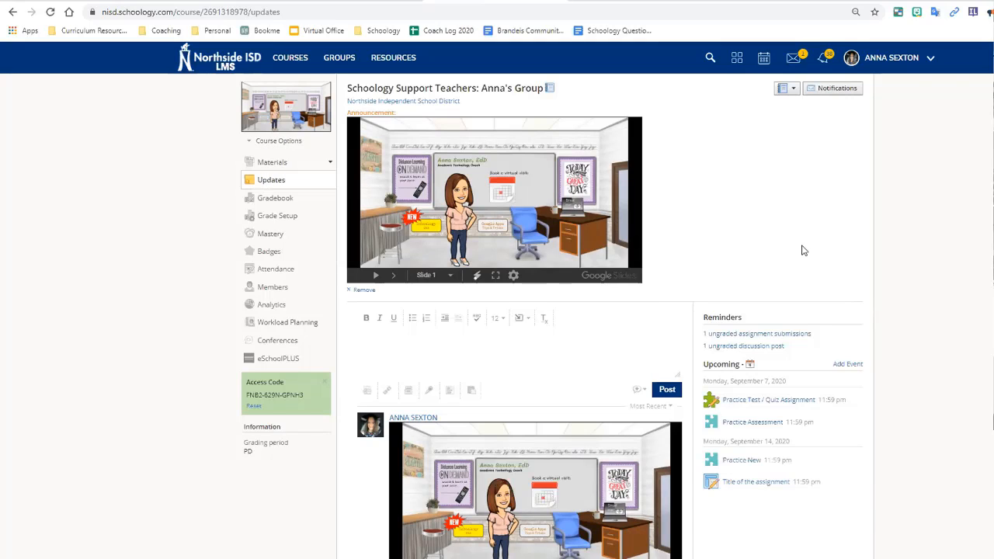
{"action": "left_click", "coordinate": [740, 483]}
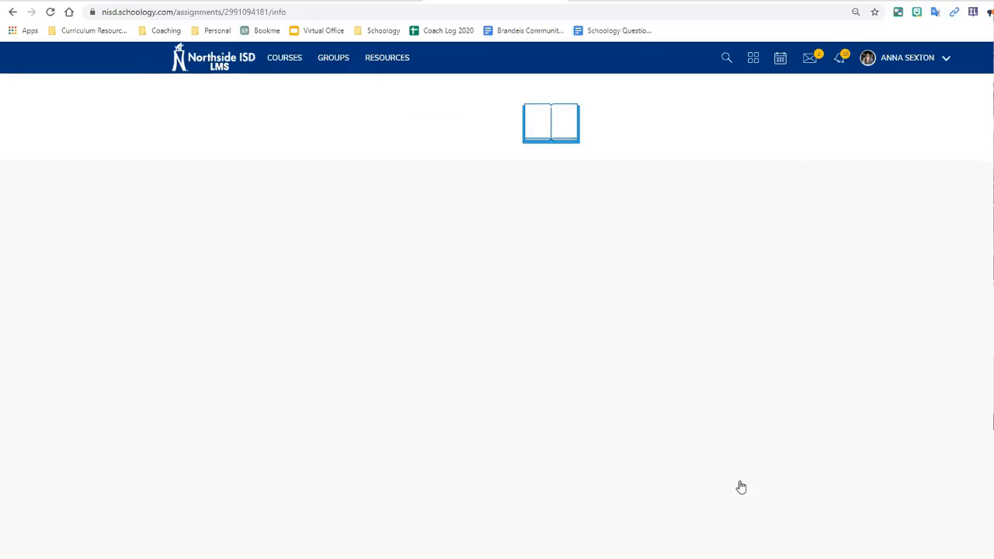
Step: Preview the student's live certificate copy in the In Progress tab, showing their first name
{"action": "left_click", "coordinate": [280, 151]}
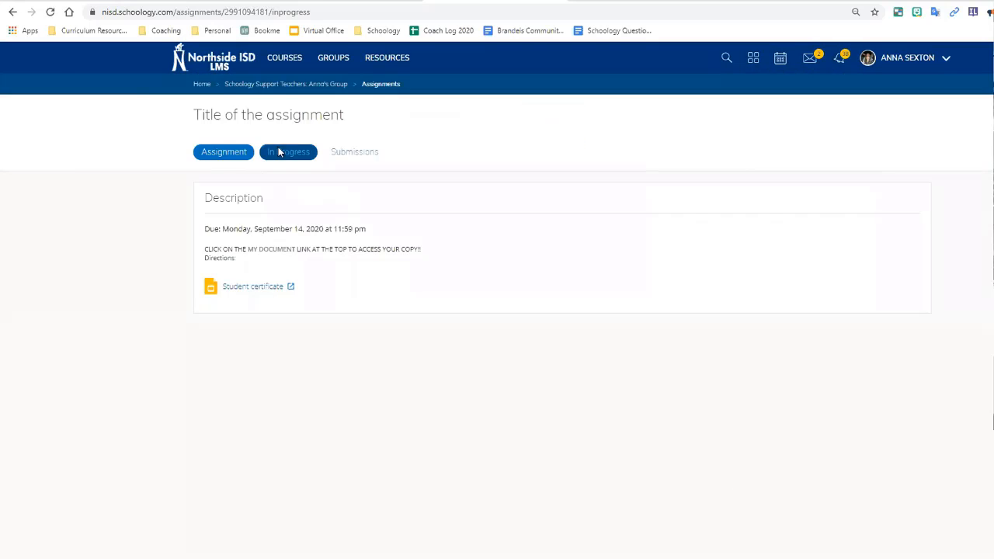
{"action": "left_click", "coordinate": [280, 245]}
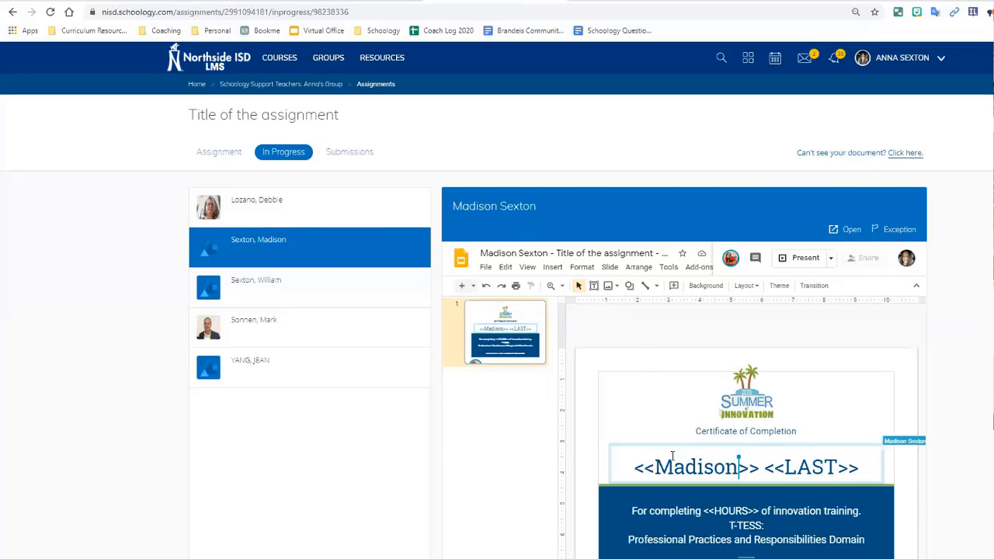
{"action": "left_click", "coordinate": [364, 151]}
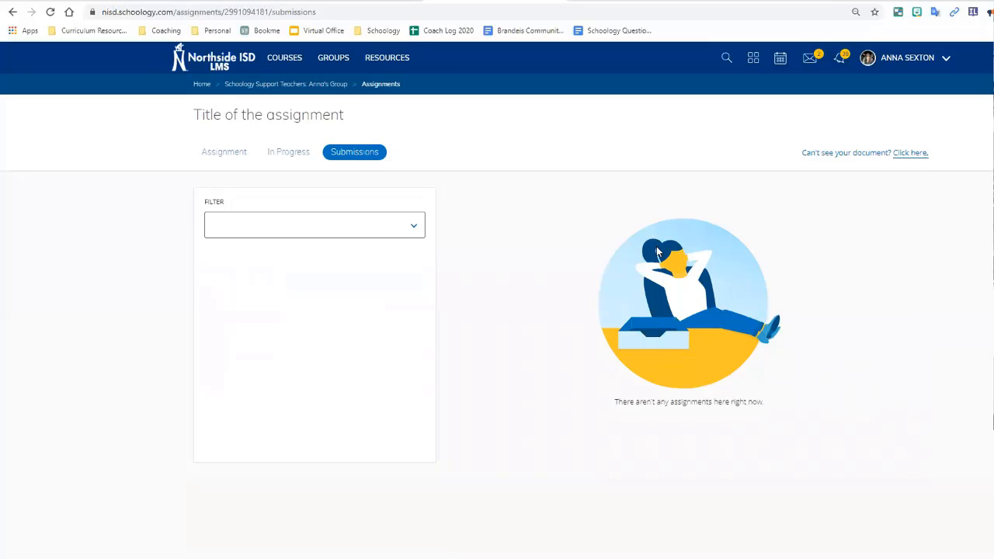
{"action": "left_click", "coordinate": [302, 160]}
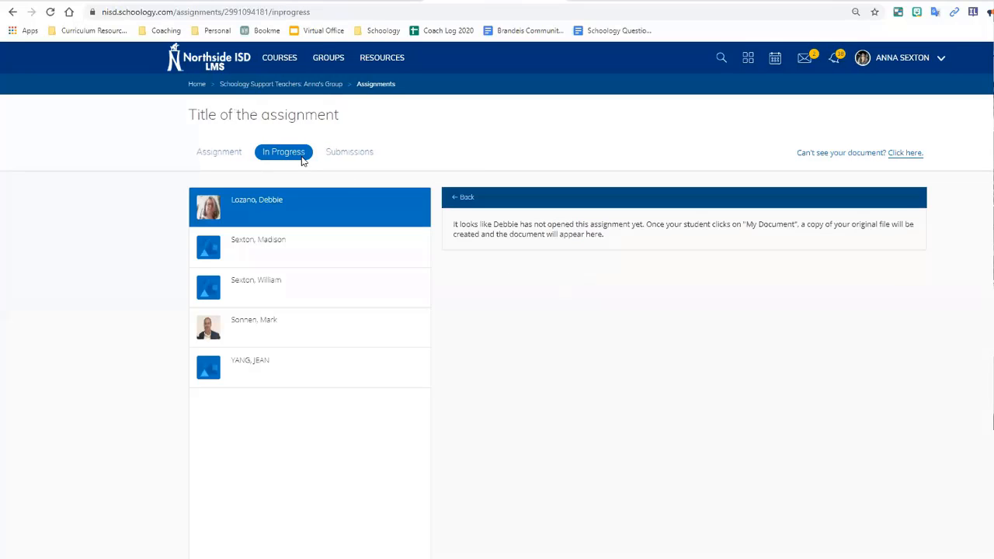
{"action": "left_click", "coordinate": [315, 261]}
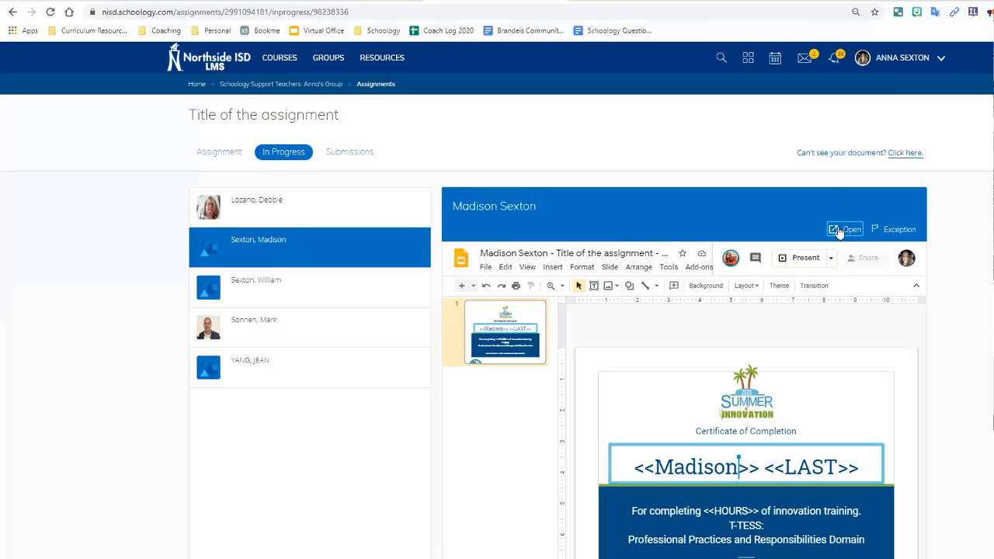
Step: Open the student's certificate in Google Slides and start a comment: 'This looks great! Be sure to'
{"action": "left_click", "coordinate": [838, 231]}
{"action": "left_click", "coordinate": [839, 232]}
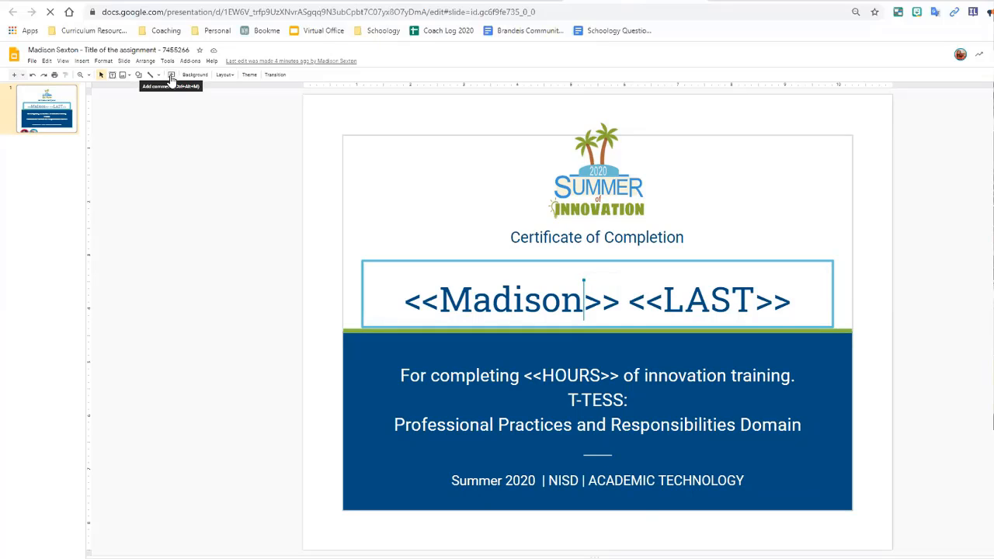
{"action": "left_click", "coordinate": [172, 76]}
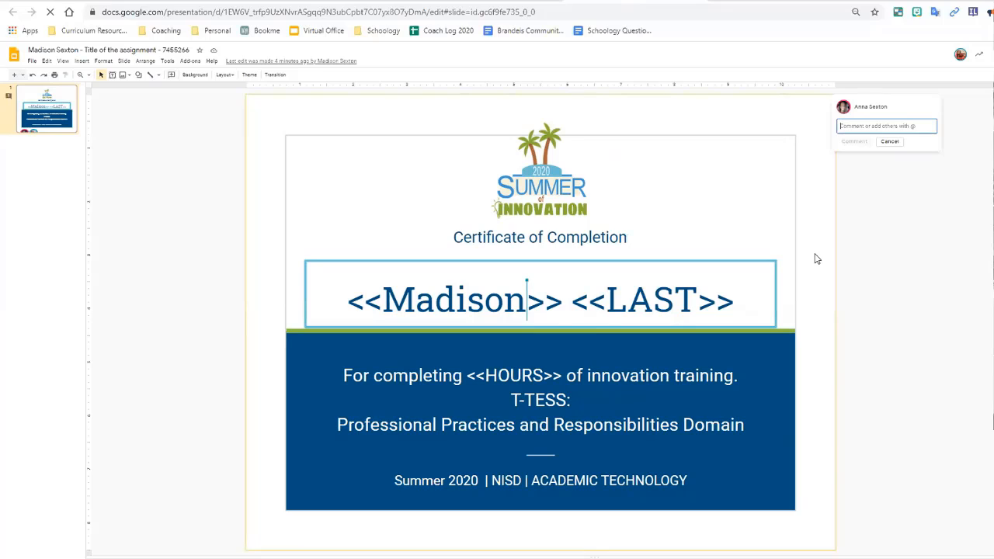
{"action": "type", "text": "This"}
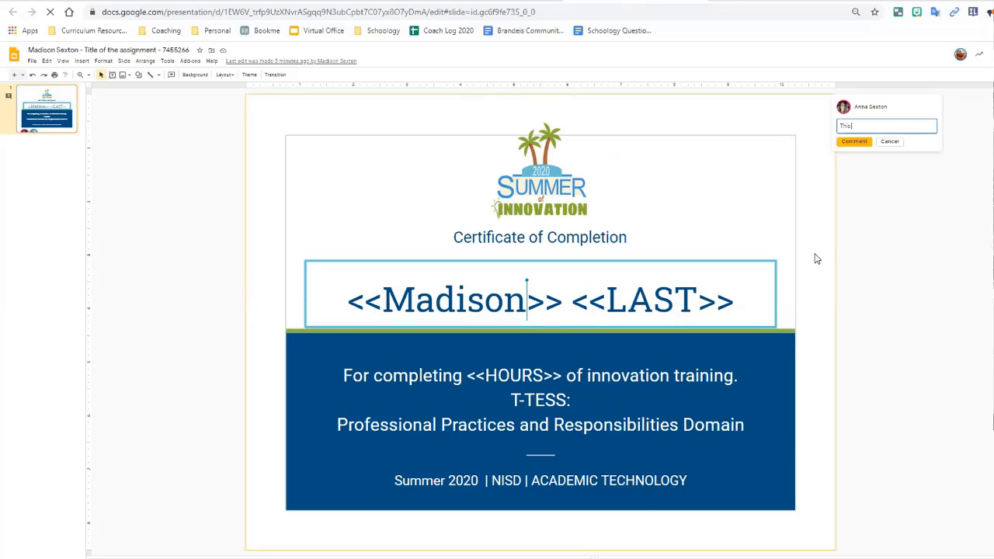
{"action": "type", "text": " looks great! Be sure to he"}
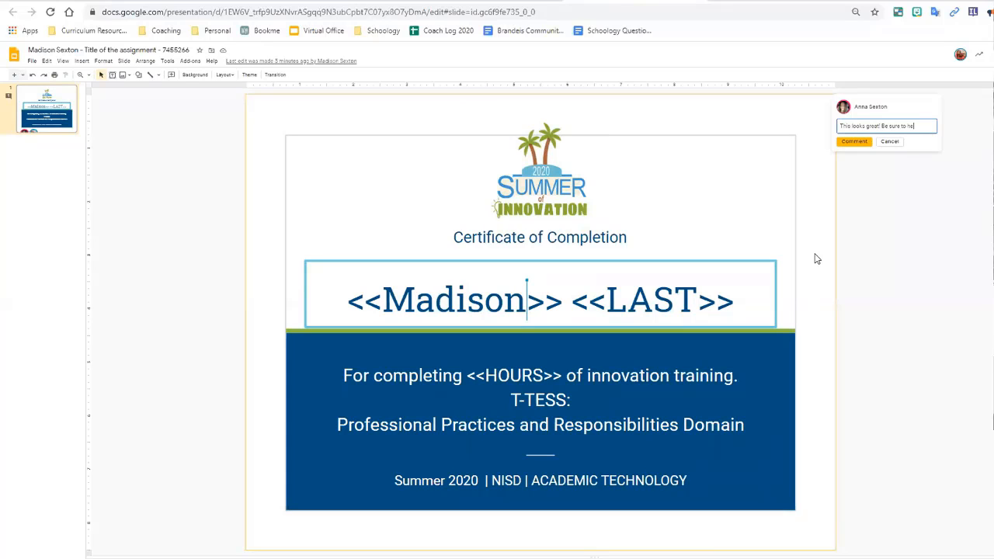
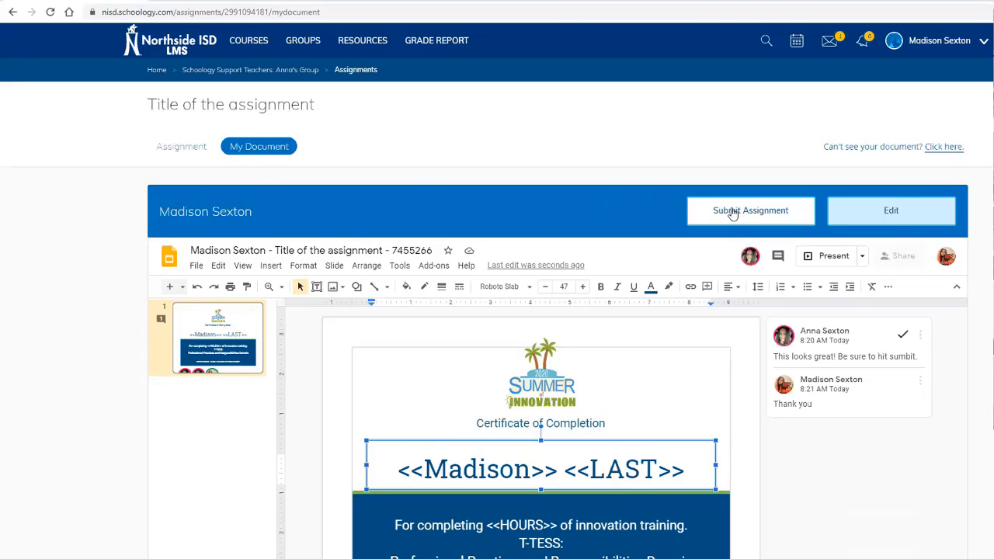
Step: Submit the student's certificate for the assignment, confirm with Yes, and dismiss the confirmation
{"action": "left_click", "coordinate": [731, 212]}
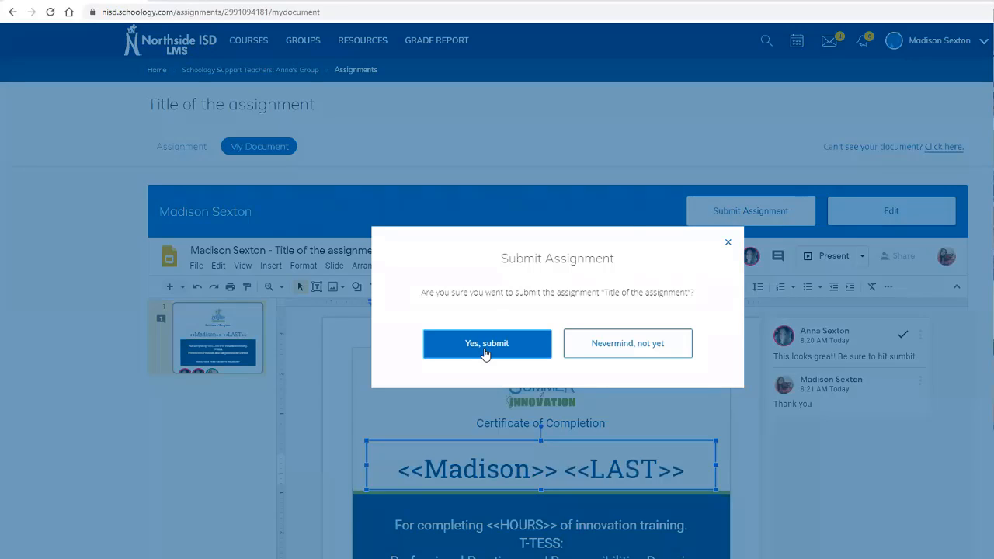
{"action": "left_click", "coordinate": [484, 351]}
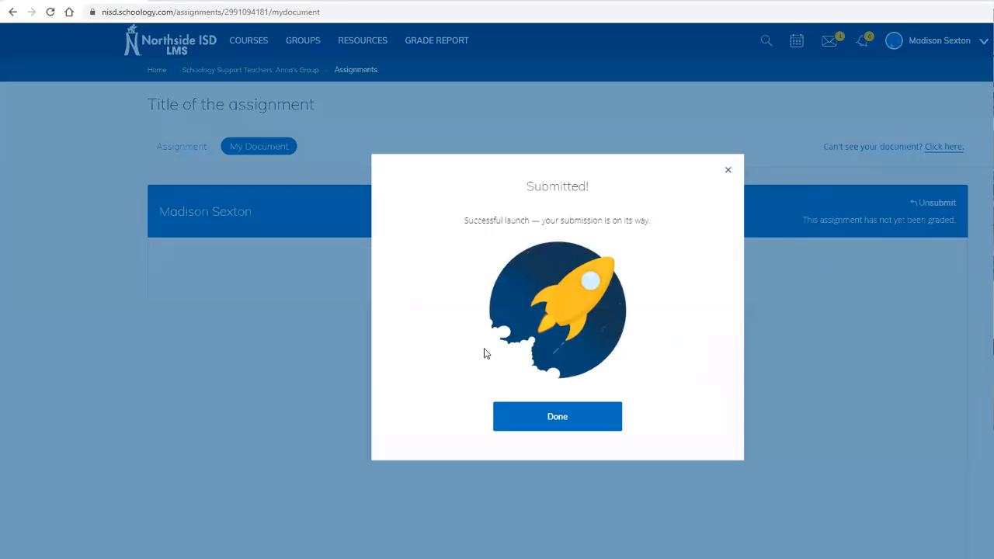
{"action": "left_click_drag", "start_coordinate": [486, 220], "coordinate": [631, 244]}
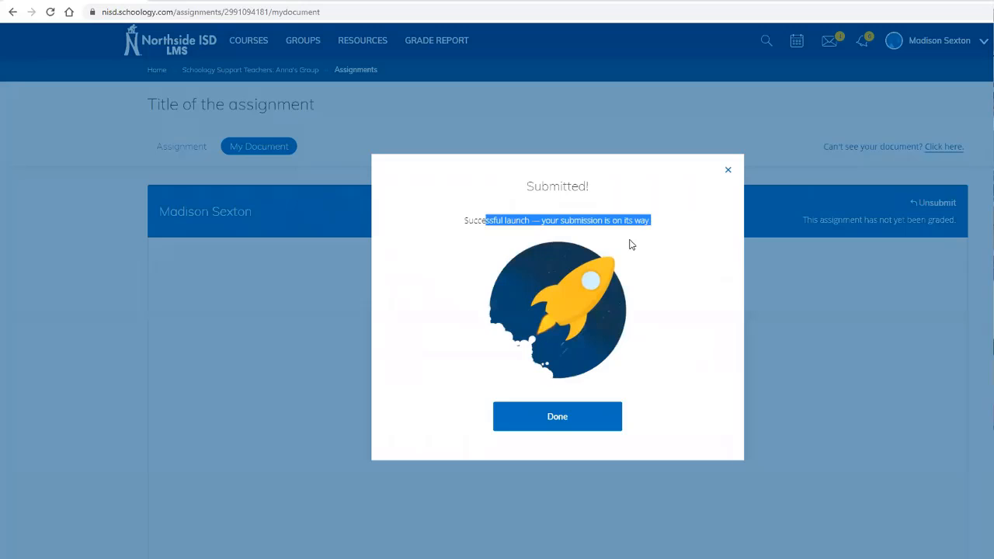
{"action": "left_click", "coordinate": [569, 423]}
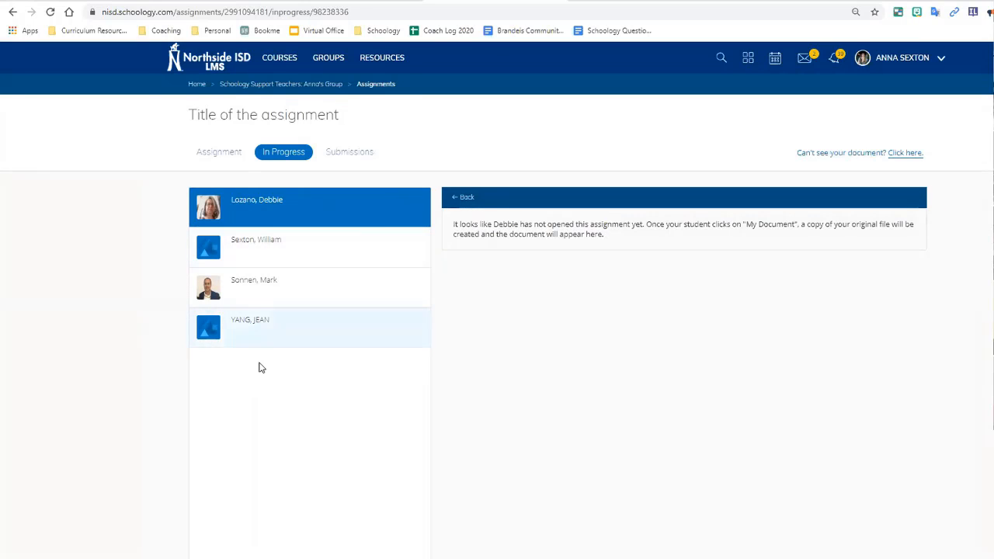
Step: Grade the submission 100/100 with the shared gradebook comment 'This was well done, good job'
{"action": "left_click", "coordinate": [351, 155]}
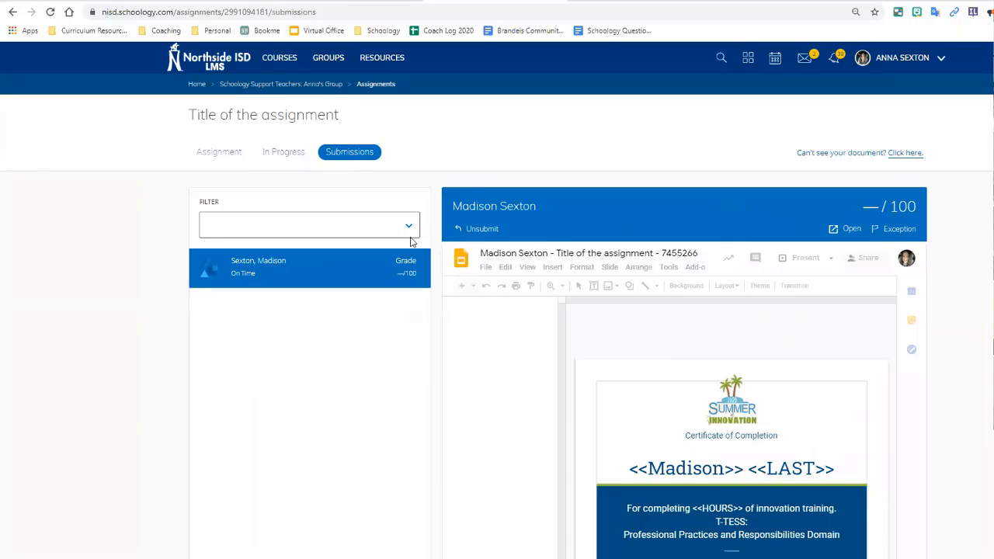
{"action": "left_click", "coordinate": [866, 210]}
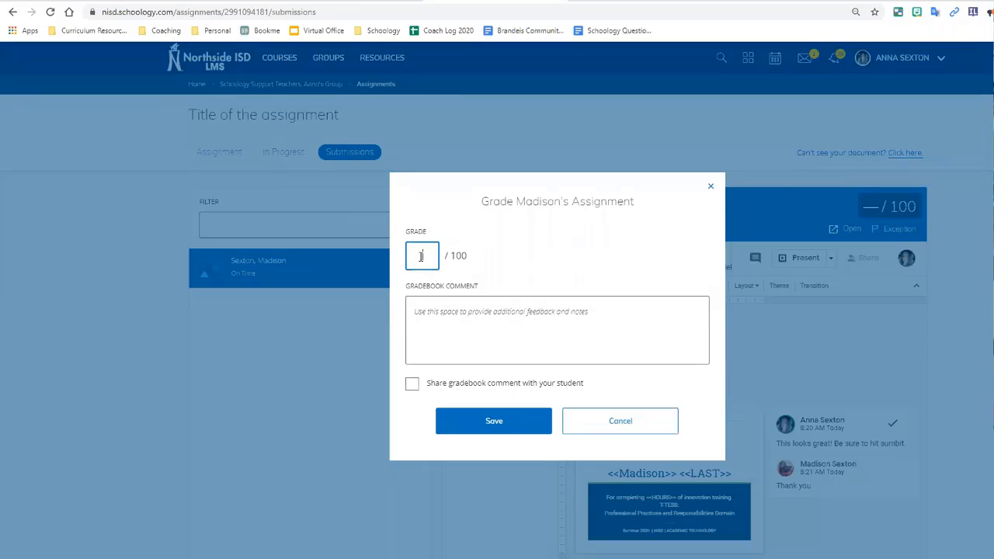
{"action": "type", "text": "100"}
{"action": "key", "text": "Tab"}
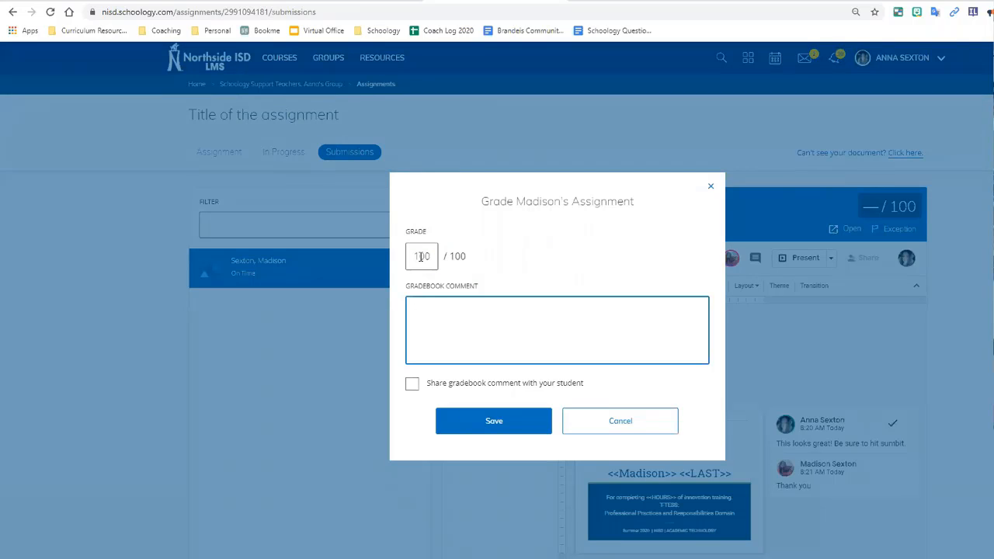
{"action": "type", "text": "This was well done, good job"}
{"action": "left_click", "coordinate": [481, 385]}
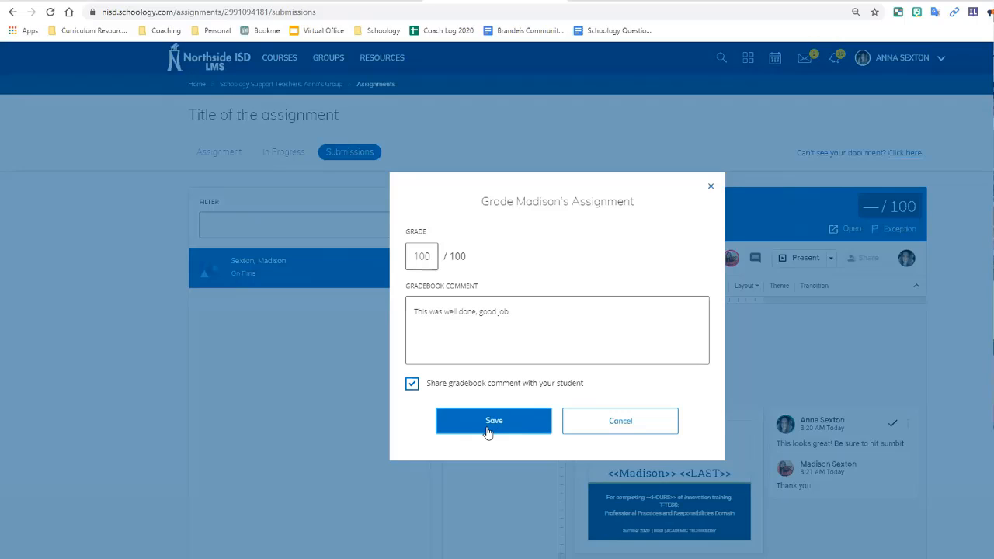
{"action": "left_click", "coordinate": [711, 188]}
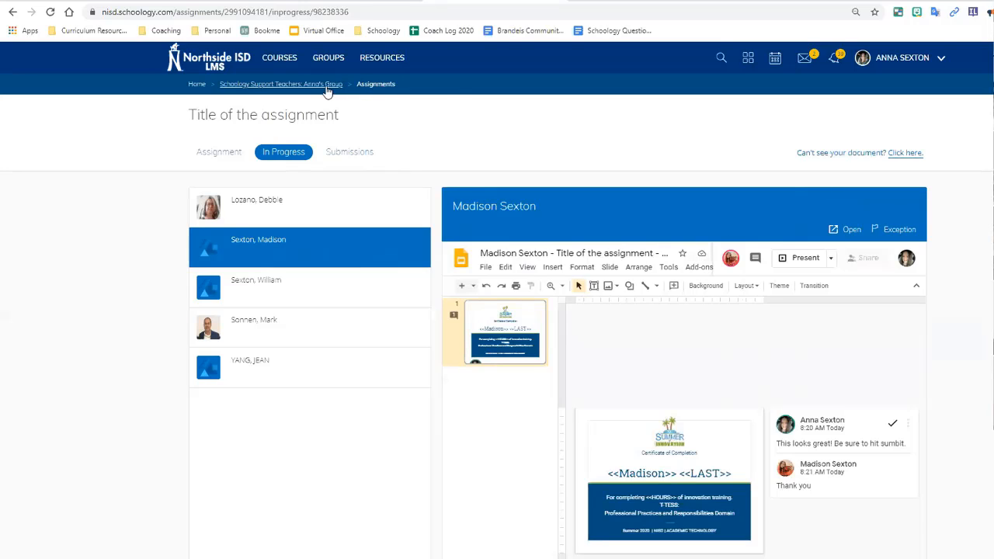
Step: Go back to the course group's updates page via the breadcrumb
{"action": "left_click", "coordinate": [327, 87]}
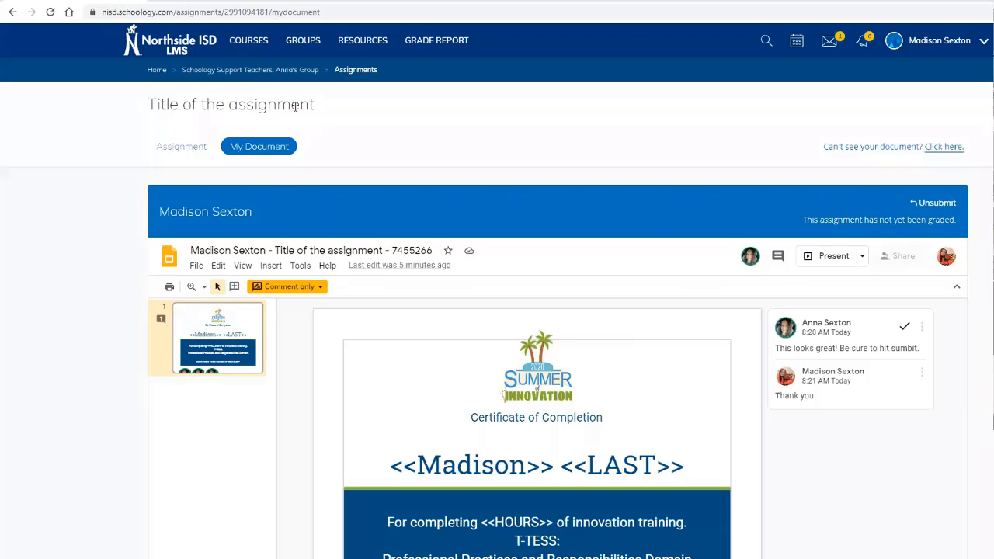
Step: Return to the course group page and open the student's Grades list
{"action": "left_click", "coordinate": [243, 71]}
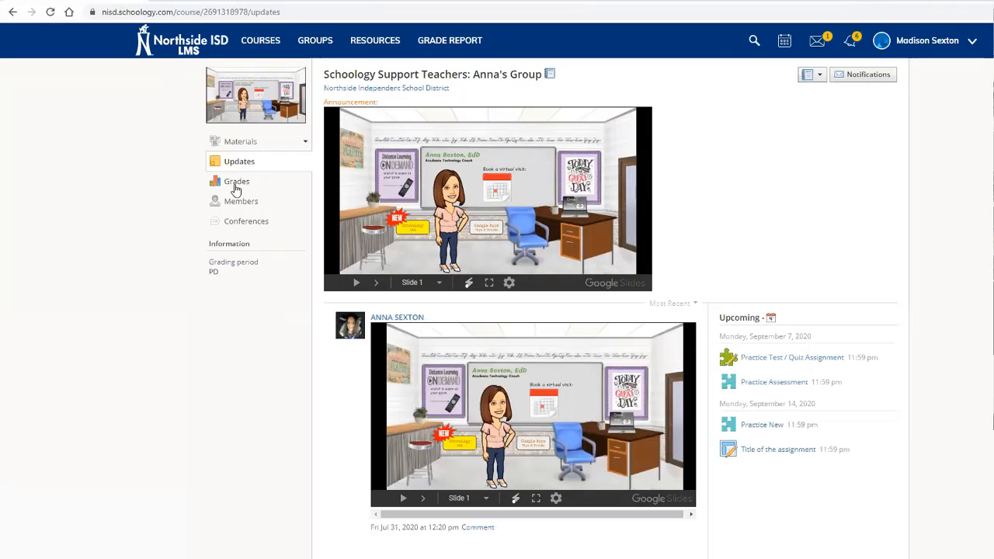
{"action": "left_click", "coordinate": [236, 182]}
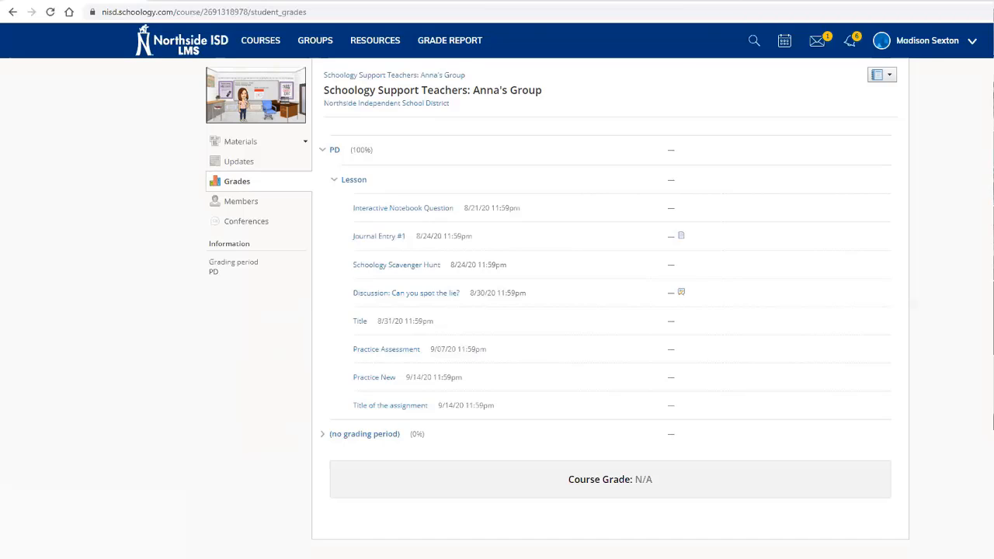
Step: Open the calendar and check the All Calendars filter list, then close it
{"action": "left_click", "coordinate": [786, 47]}
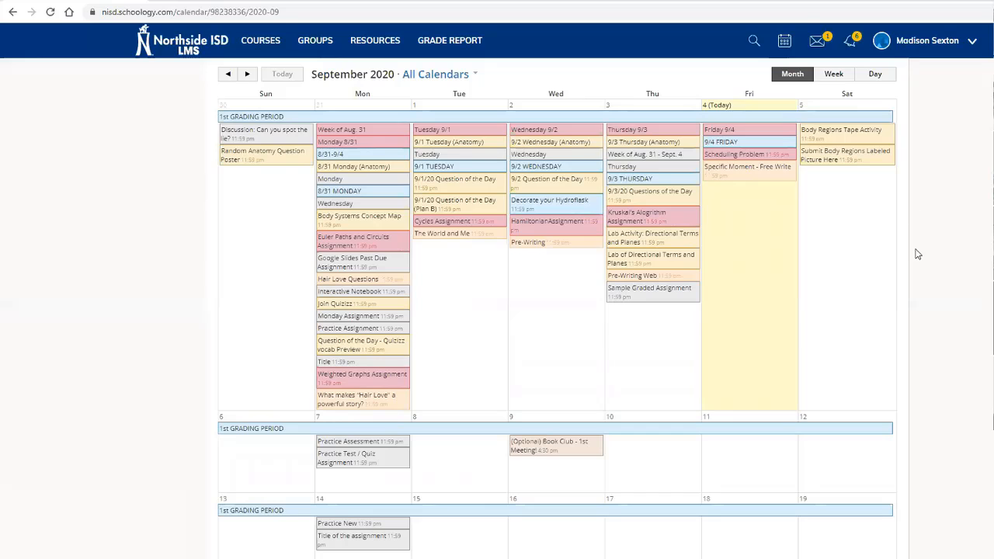
{"action": "left_click", "coordinate": [478, 75]}
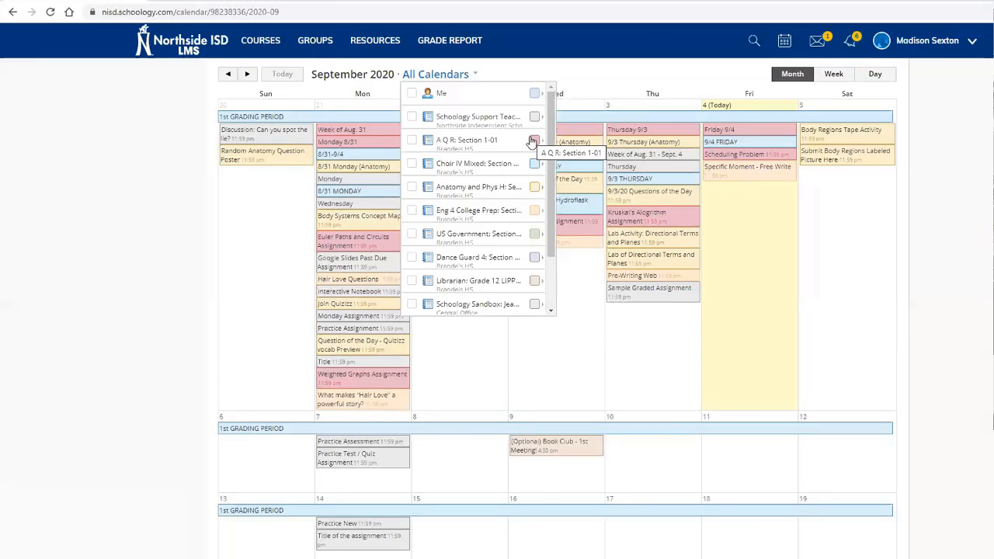
{"action": "left_click", "coordinate": [767, 247]}
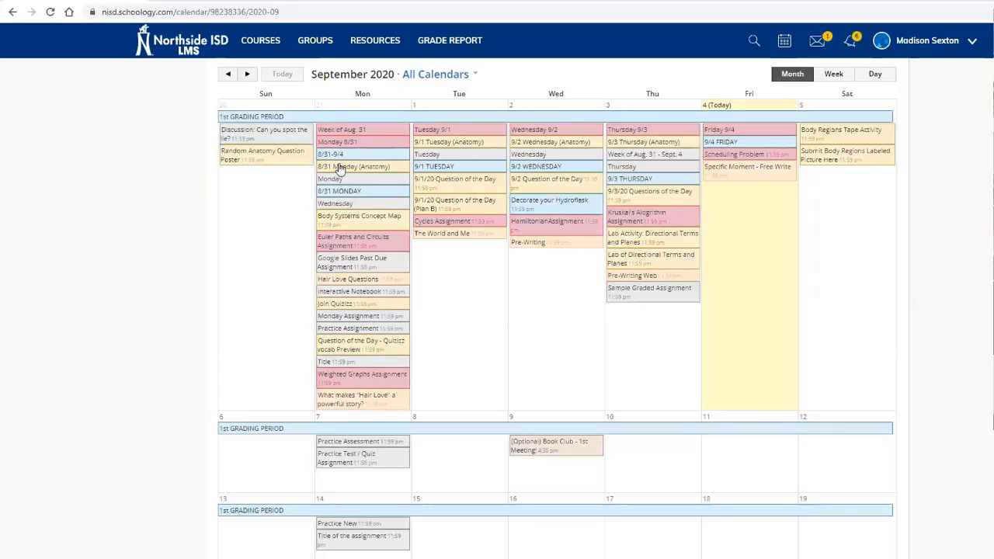
{"action": "mouse_move", "coordinate": [339, 305]}
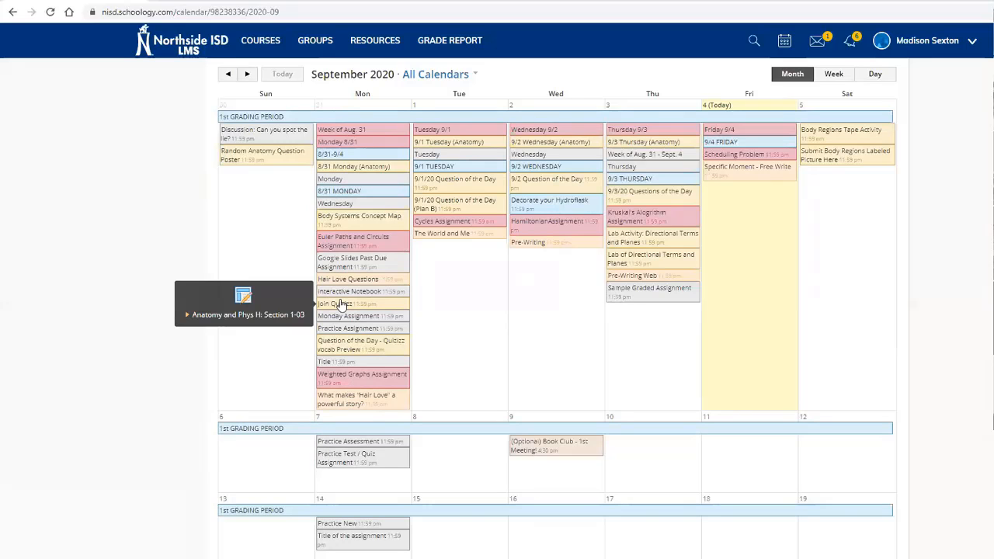